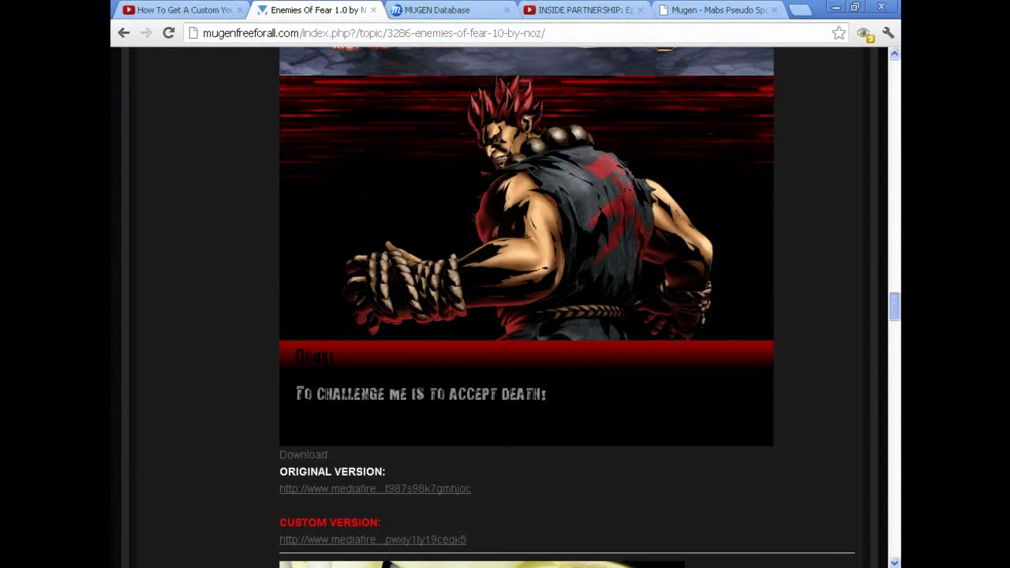
Look through the Enemies Of Fear 1.0 topic, examining the original and custom version previews and their download links
{"action": "scroll", "coordinate": [526, 308], "scroll_direction": "up", "scroll_amount": 5}
{"action": "scroll", "coordinate": [526, 308], "scroll_direction": "up", "scroll_amount": 15}
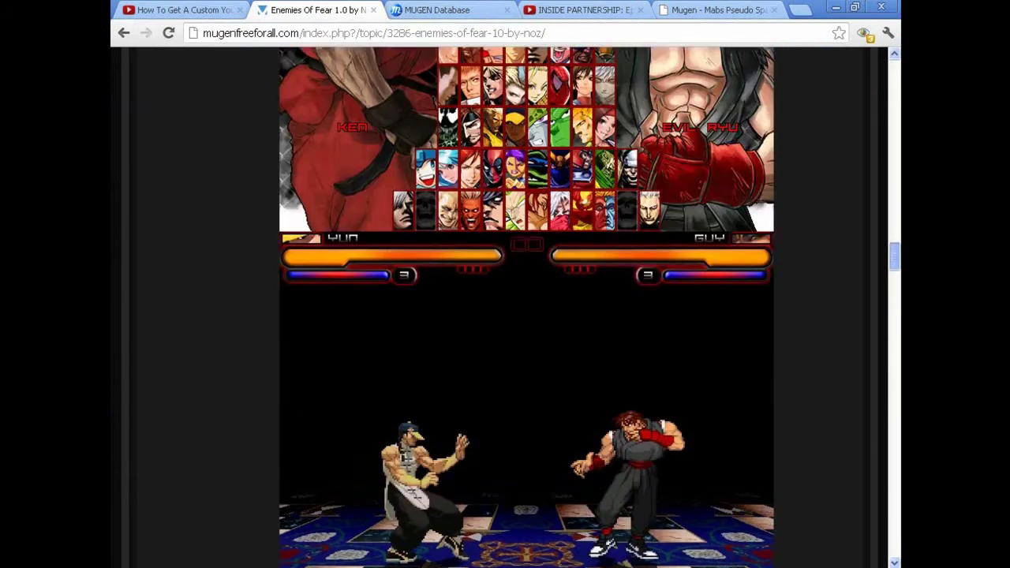
{"action": "scroll", "coordinate": [526, 308], "scroll_direction": "up", "scroll_amount": 12}
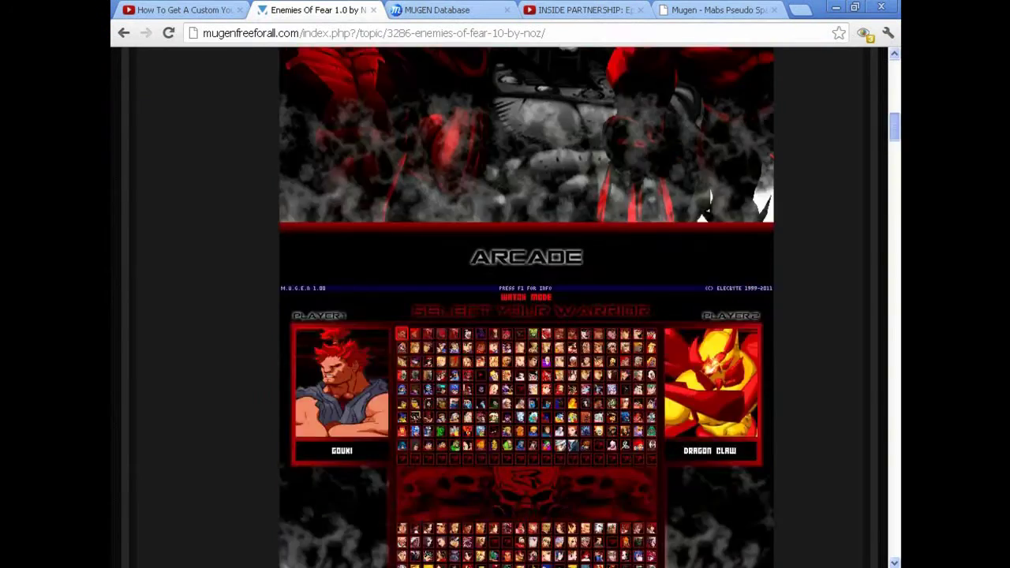
{"action": "scroll", "coordinate": [500, 308], "scroll_direction": "down", "scroll_amount": 2}
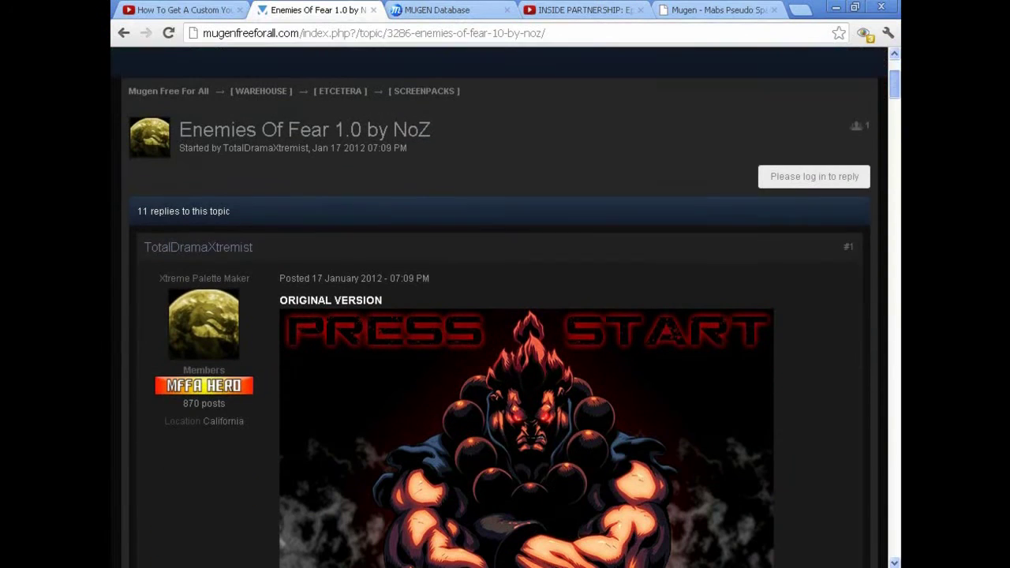
{"action": "scroll", "coordinate": [499, 308], "scroll_direction": "down", "scroll_amount": 4}
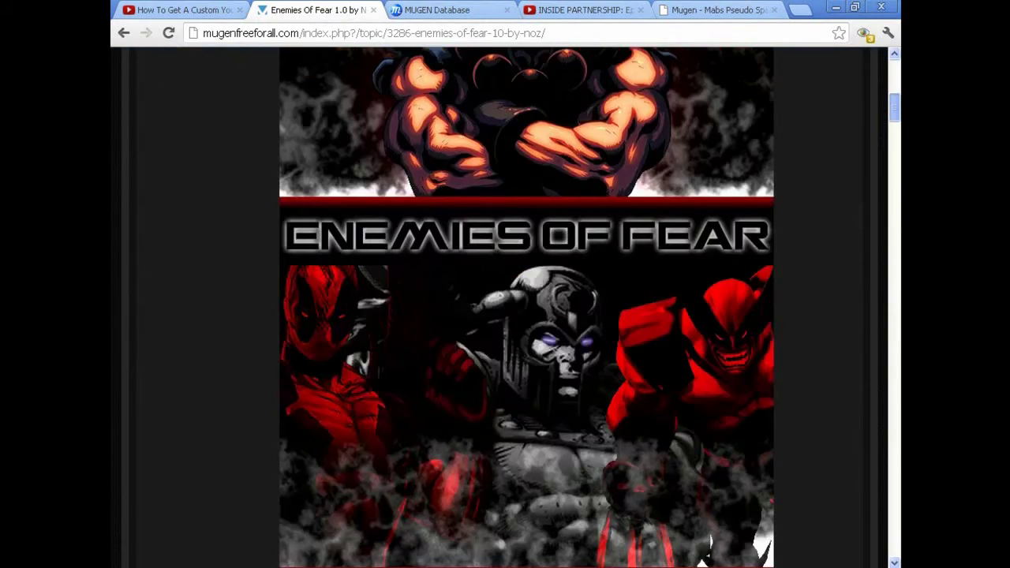
{"action": "scroll", "coordinate": [500, 308], "scroll_direction": "up", "scroll_amount": 6}
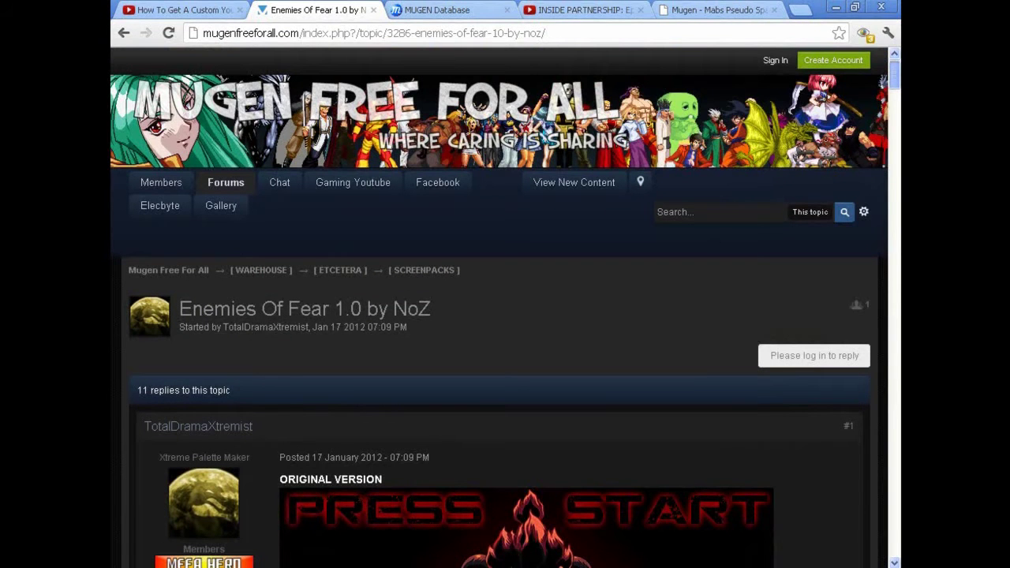
{"action": "scroll", "coordinate": [499, 307], "scroll_direction": "down", "scroll_amount": 1}
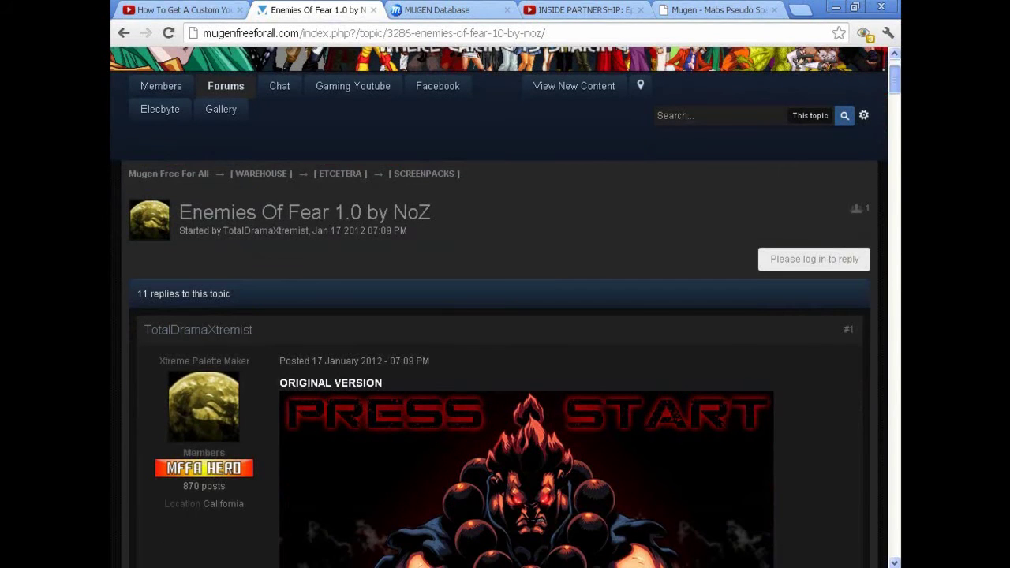
{"action": "scroll", "coordinate": [499, 308], "scroll_direction": "down", "scroll_amount": 18}
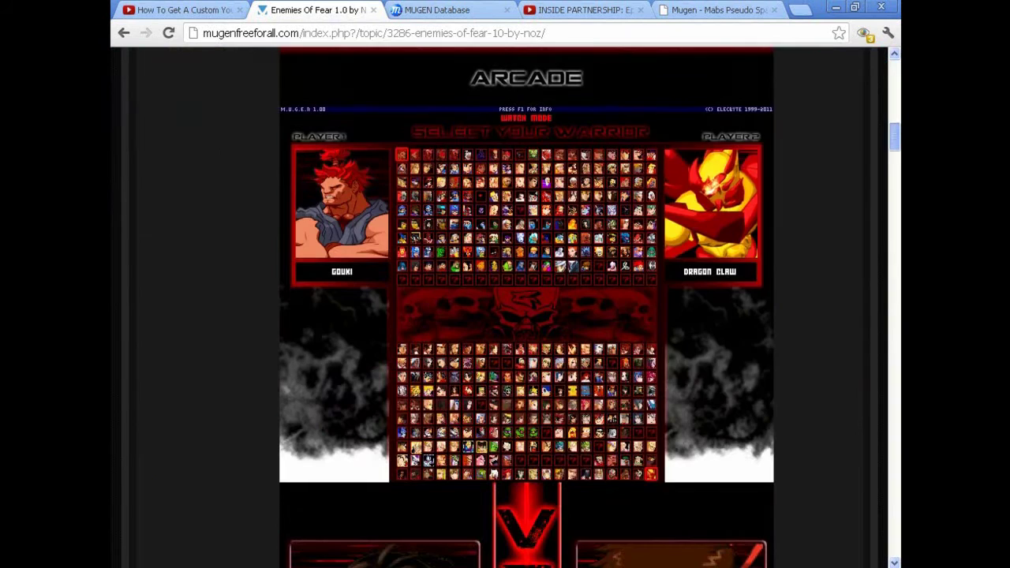
{"action": "scroll", "coordinate": [500, 308], "scroll_direction": "down", "scroll_amount": 12}
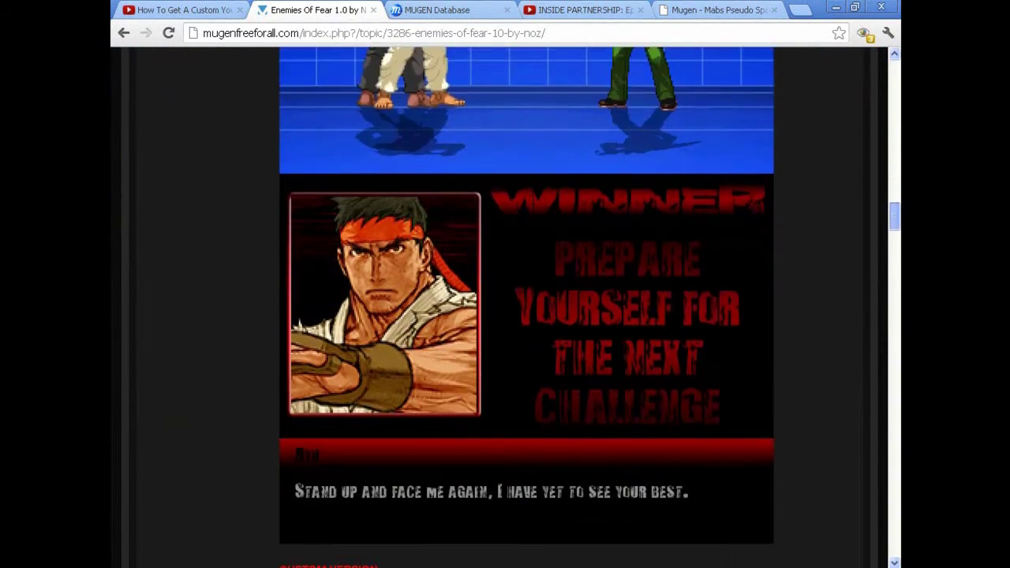
{"action": "scroll", "coordinate": [500, 308], "scroll_direction": "down", "scroll_amount": 7}
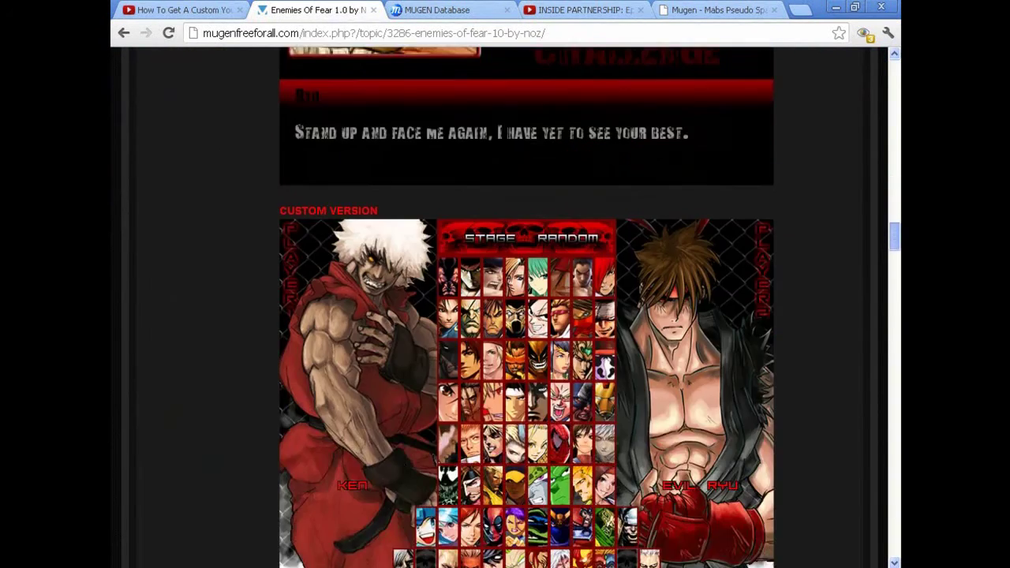
{"action": "scroll", "coordinate": [526, 308], "scroll_direction": "down", "scroll_amount": 10}
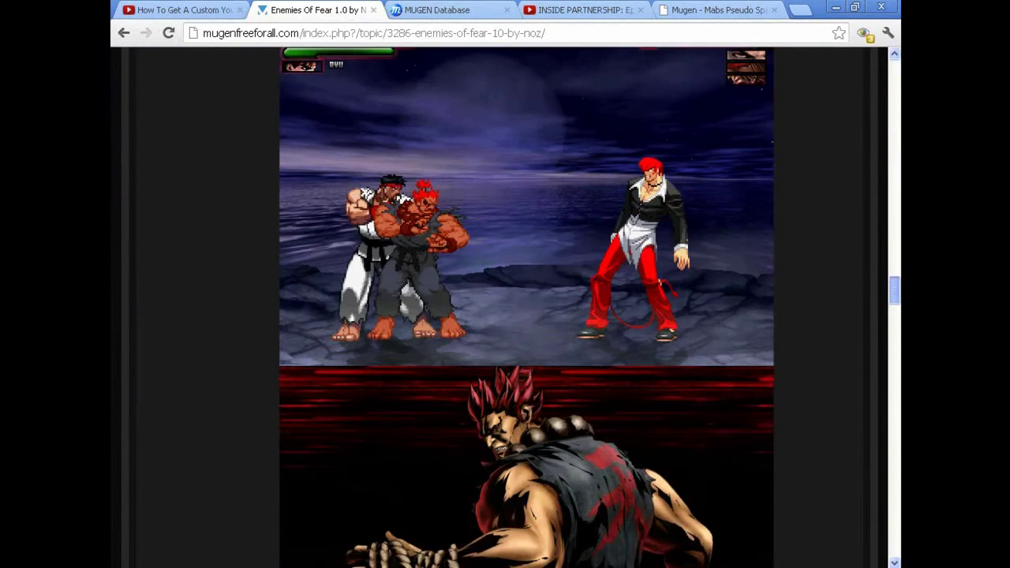
{"action": "scroll", "coordinate": [526, 307], "scroll_direction": "down", "scroll_amount": 3}
{"action": "scroll", "coordinate": [526, 308], "scroll_direction": "up", "scroll_amount": 1}
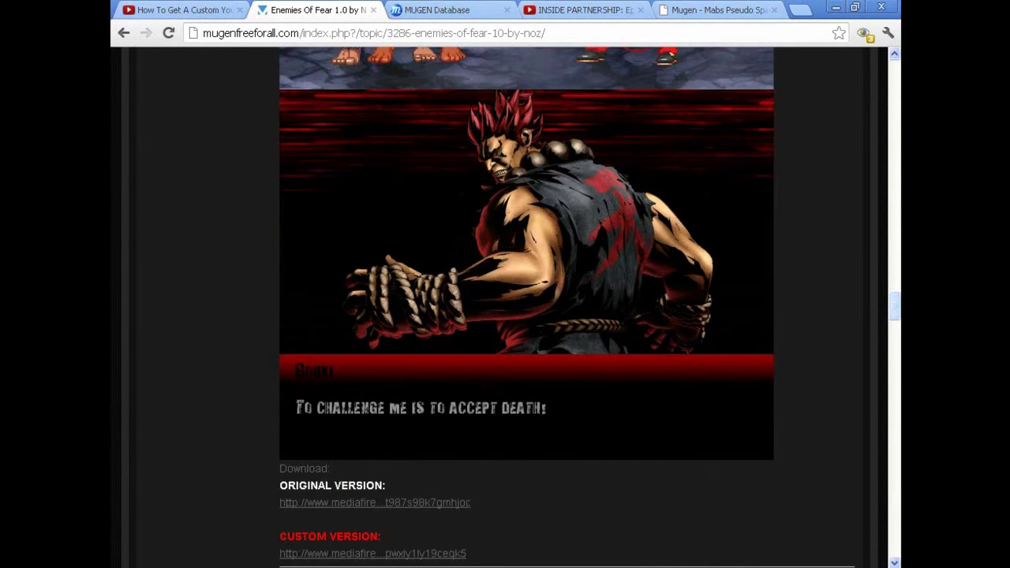
{"action": "scroll", "coordinate": [526, 308], "scroll_direction": "up", "scroll_amount": 4}
{"action": "scroll", "coordinate": [527, 308], "scroll_direction": "up", "scroll_amount": 20}
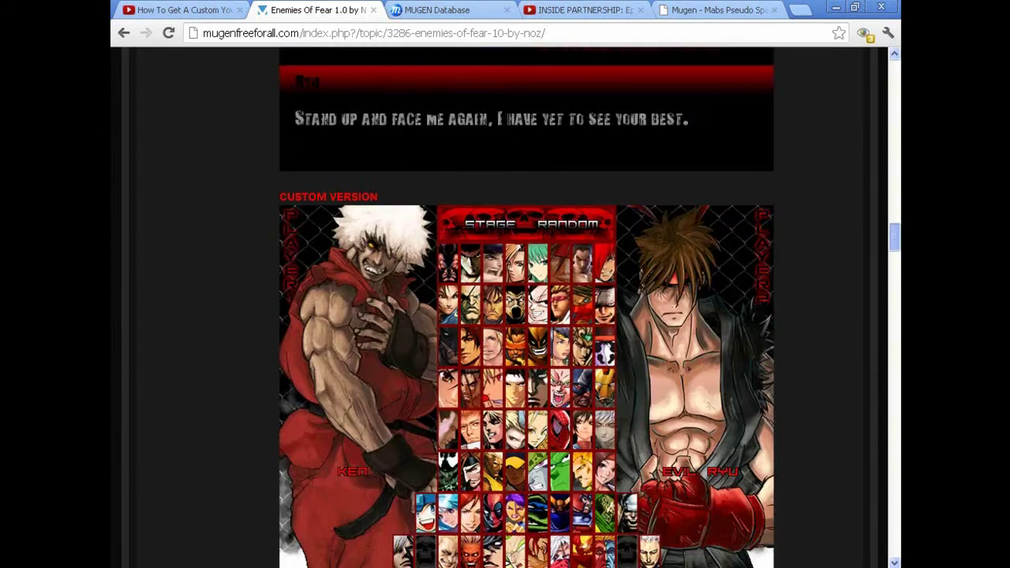
{"action": "scroll", "coordinate": [527, 308], "scroll_direction": "up", "scroll_amount": 10}
{"action": "scroll", "coordinate": [527, 308], "scroll_direction": "down", "scroll_amount": 8}
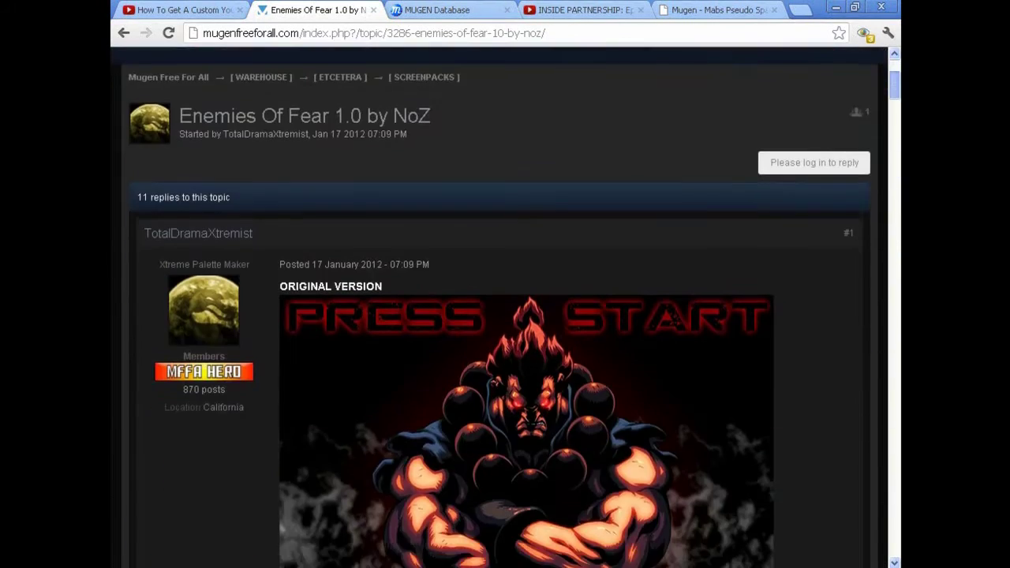
{"action": "scroll", "coordinate": [526, 308], "scroll_direction": "up", "scroll_amount": 8}
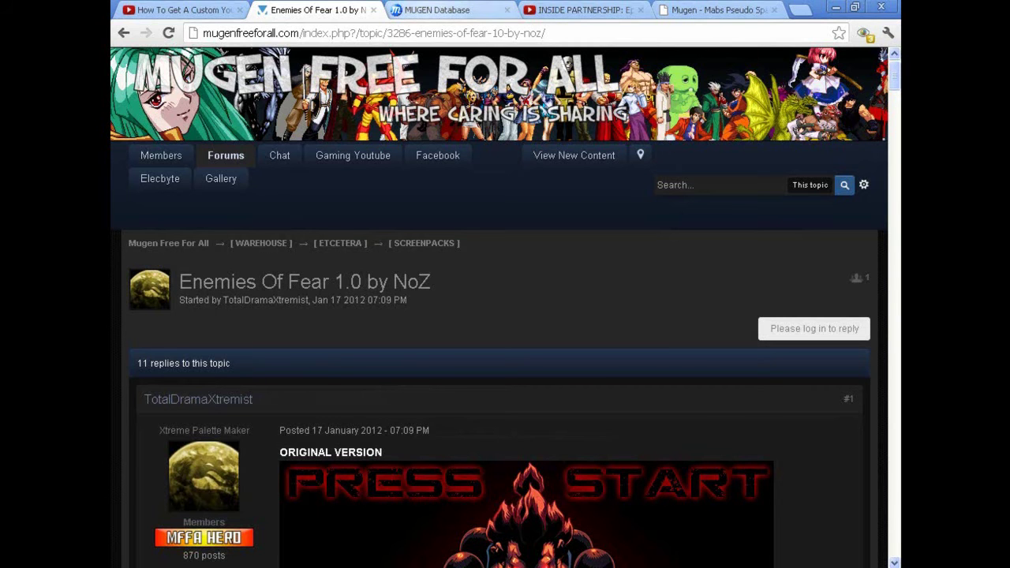
Browse the Characters category on the MUGEN Database wiki, examining its featured characters, subcategories and alphabetical page list
{"action": "left_click", "coordinate": [443, 10]}
{"action": "mouse_move", "coordinate": [349, 210]}
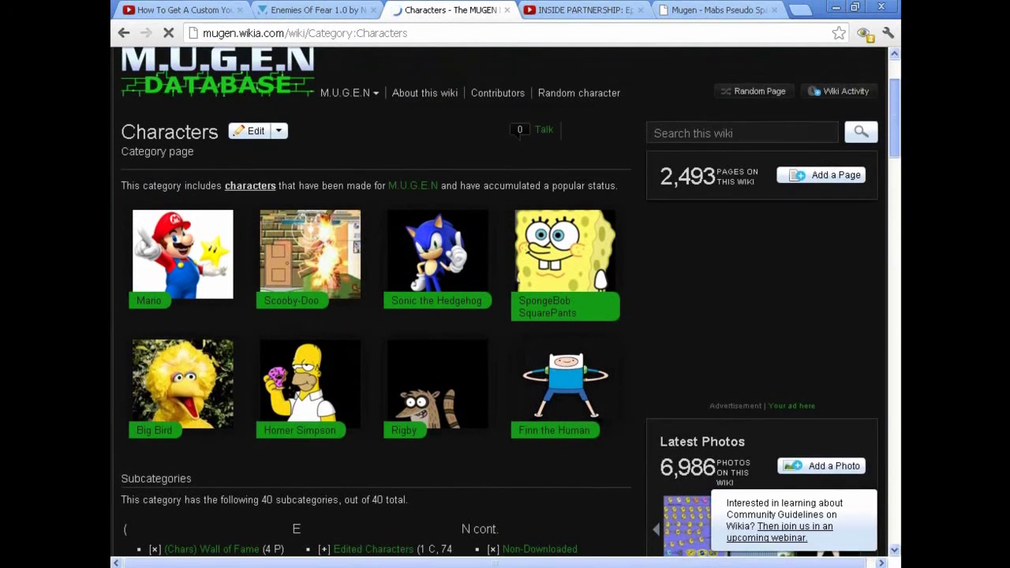
{"action": "scroll", "coordinate": [864, 389], "scroll_direction": "down", "scroll_amount": 3}
{"action": "scroll", "coordinate": [863, 389], "scroll_direction": "down", "scroll_amount": 15}
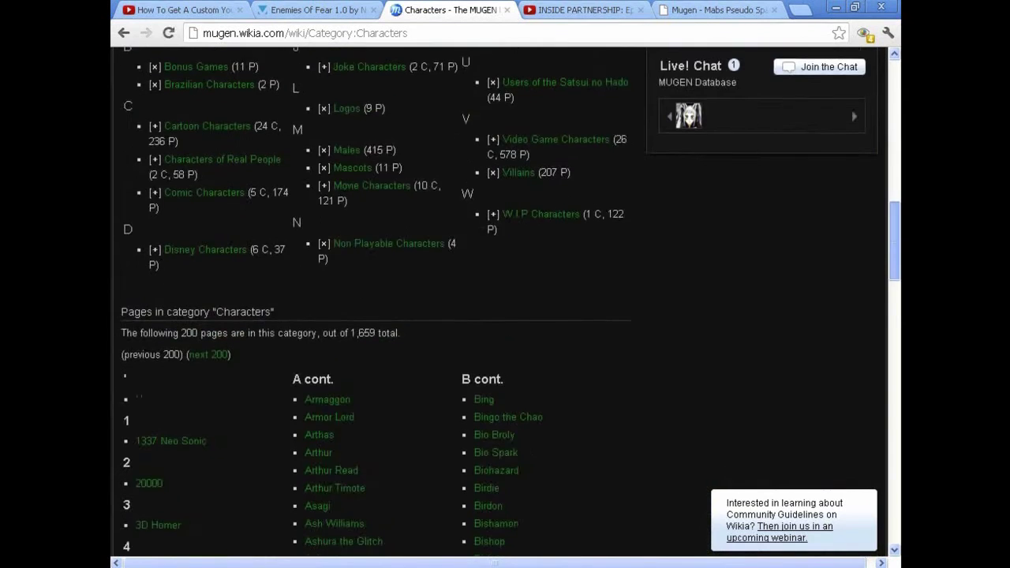
{"action": "scroll", "coordinate": [505, 303], "scroll_direction": "down", "scroll_amount": 7}
{"action": "scroll", "coordinate": [505, 304], "scroll_direction": "down", "scroll_amount": 10}
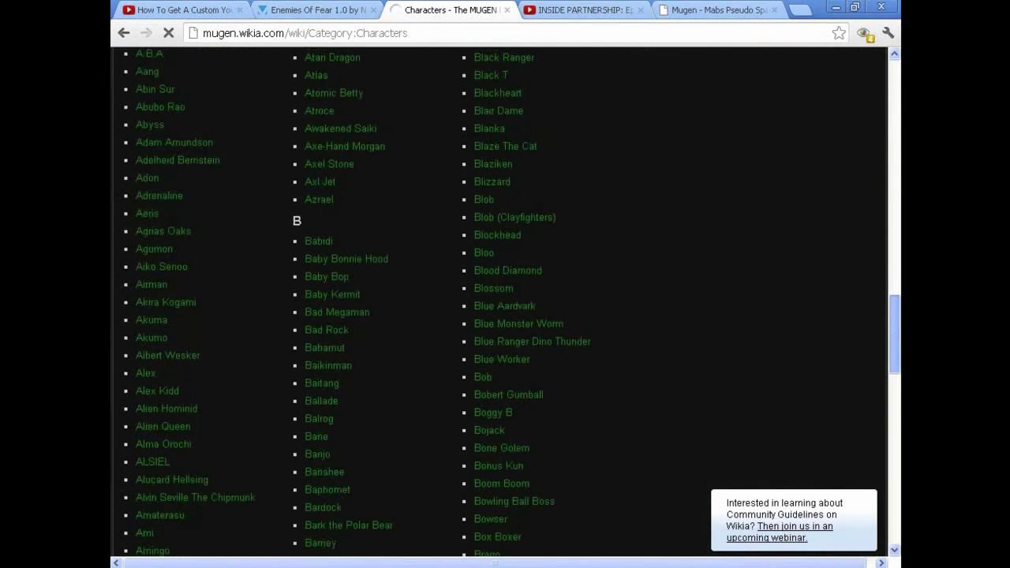
{"action": "scroll", "coordinate": [504, 304], "scroll_direction": "down", "scroll_amount": 7}
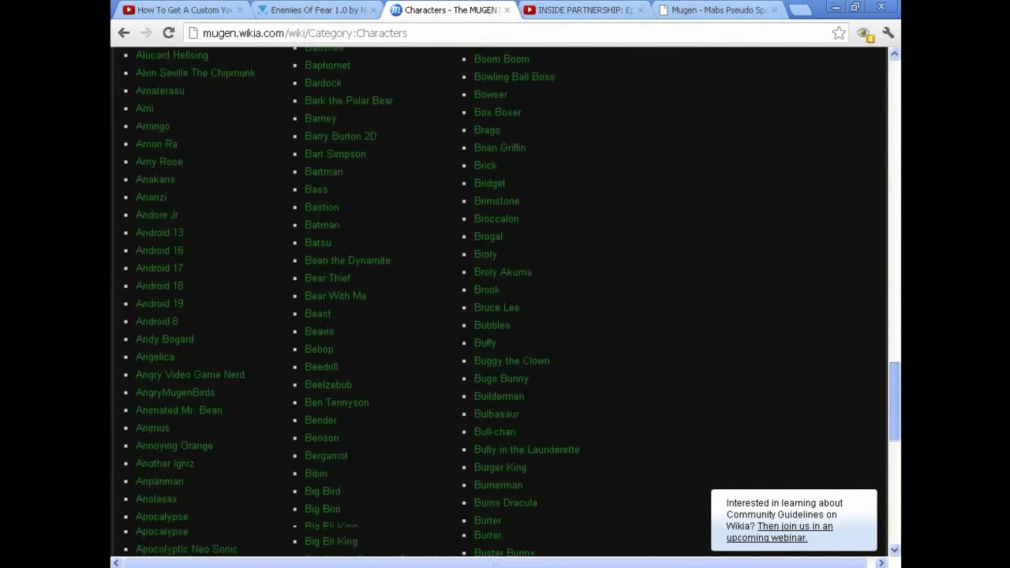
{"action": "scroll", "coordinate": [505, 304], "scroll_direction": "down", "scroll_amount": 1}
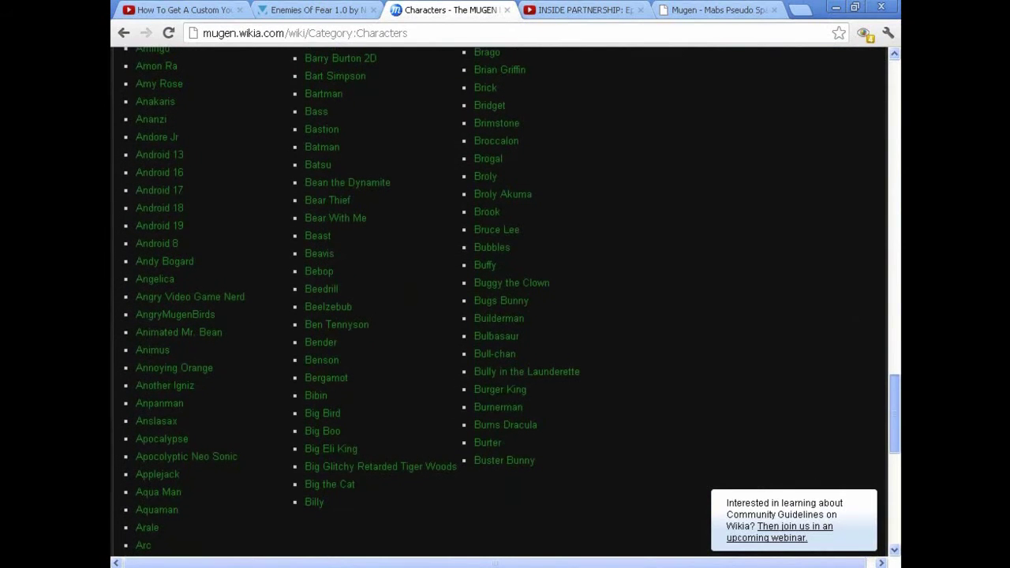
{"action": "scroll", "coordinate": [505, 304], "scroll_direction": "down", "scroll_amount": 1}
{"action": "scroll", "coordinate": [505, 303], "scroll_direction": "down", "scroll_amount": 2}
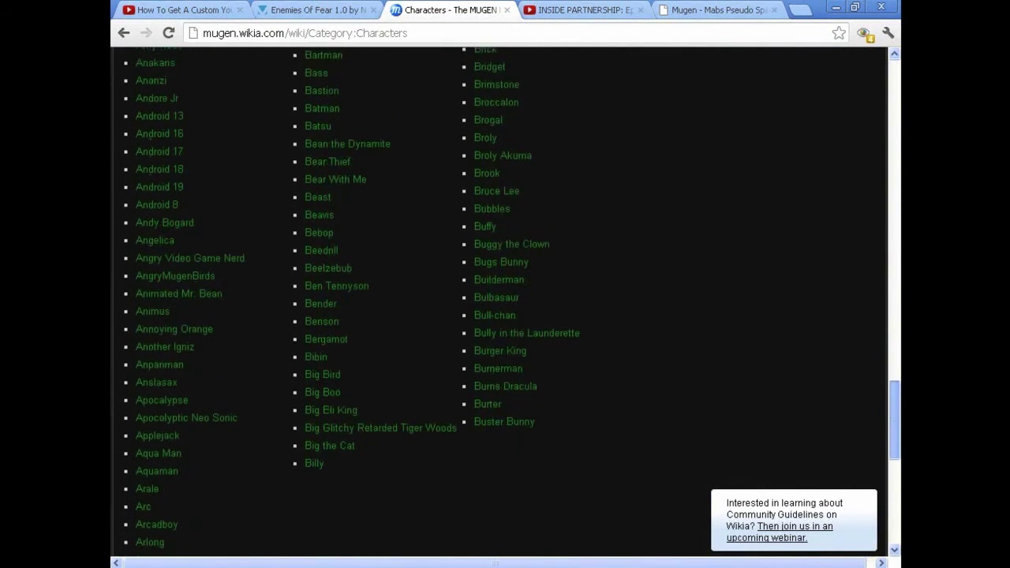
{"action": "scroll", "coordinate": [505, 304], "scroll_direction": "up", "scroll_amount": 10}
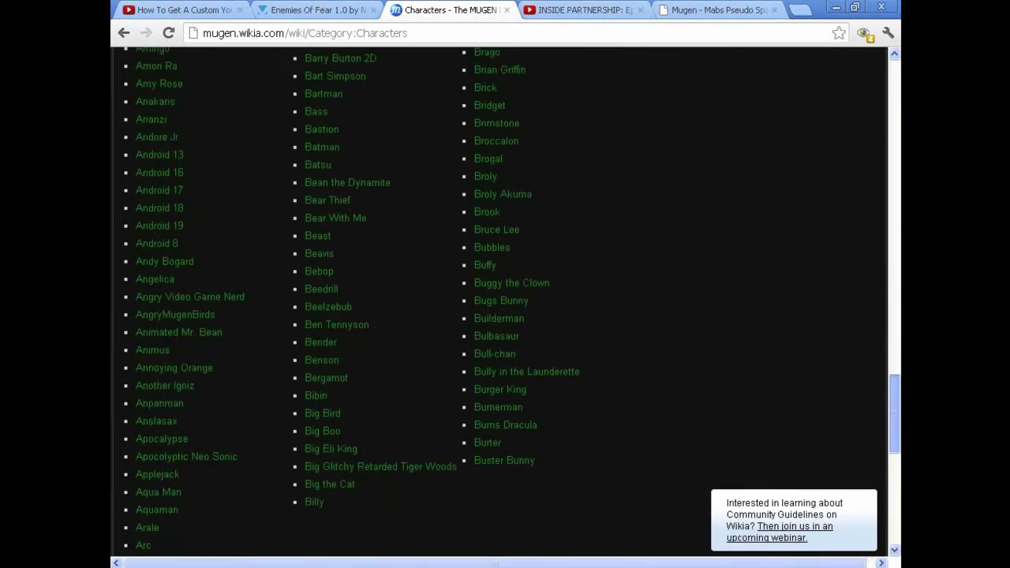
{"action": "scroll", "coordinate": [505, 304], "scroll_direction": "up", "scroll_amount": 6}
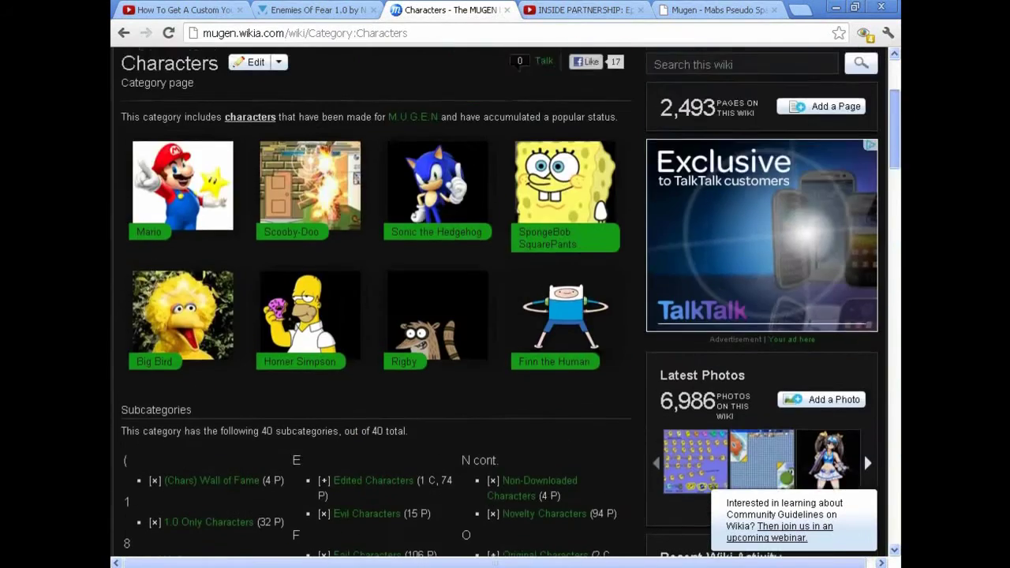
{"action": "scroll", "coordinate": [505, 304], "scroll_direction": "down", "scroll_amount": 4}
{"action": "scroll", "coordinate": [505, 304], "scroll_direction": "up", "scroll_amount": 4}
{"action": "scroll", "coordinate": [505, 304], "scroll_direction": "up", "scroll_amount": 2}
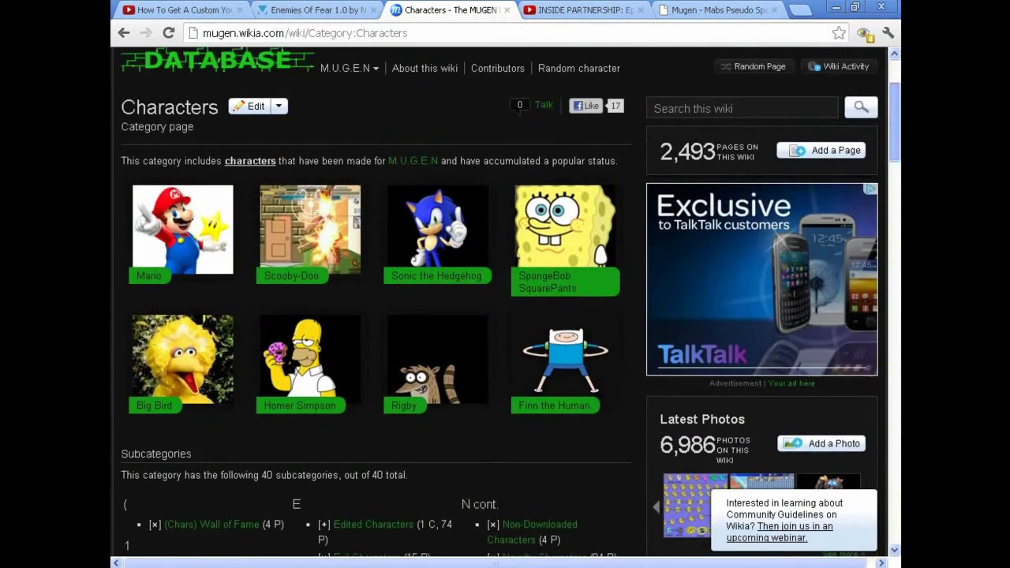
{"action": "scroll", "coordinate": [505, 304], "scroll_direction": "down", "scroll_amount": 3}
{"action": "scroll", "coordinate": [505, 304], "scroll_direction": "up", "scroll_amount": 3}
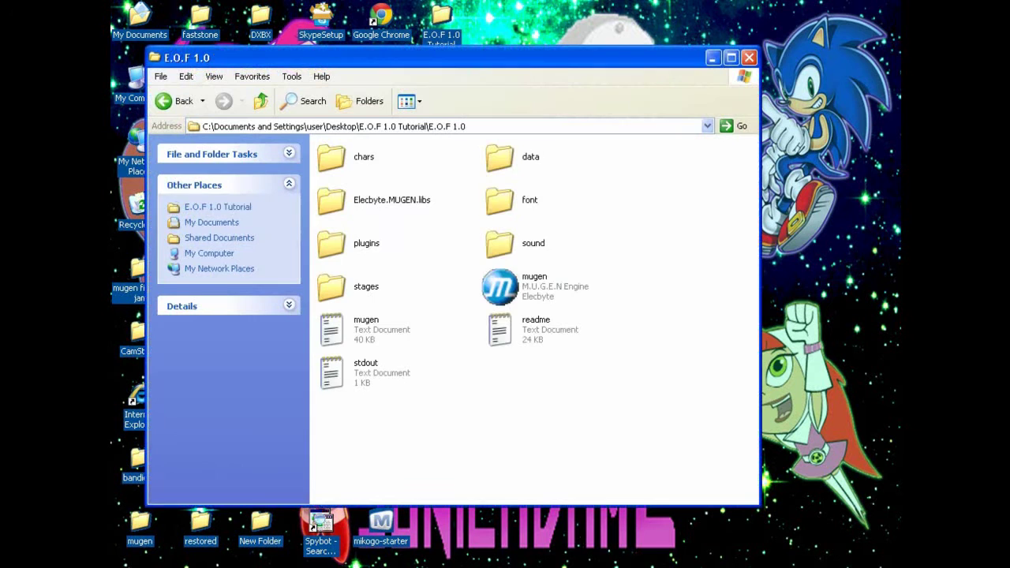
In Windows Explorer, open the chars folder inside E.O.F 1.0 and create a new folder there
{"action": "double_click", "coordinate": [331, 158]}
{"action": "right_click", "coordinate": [512, 189]}
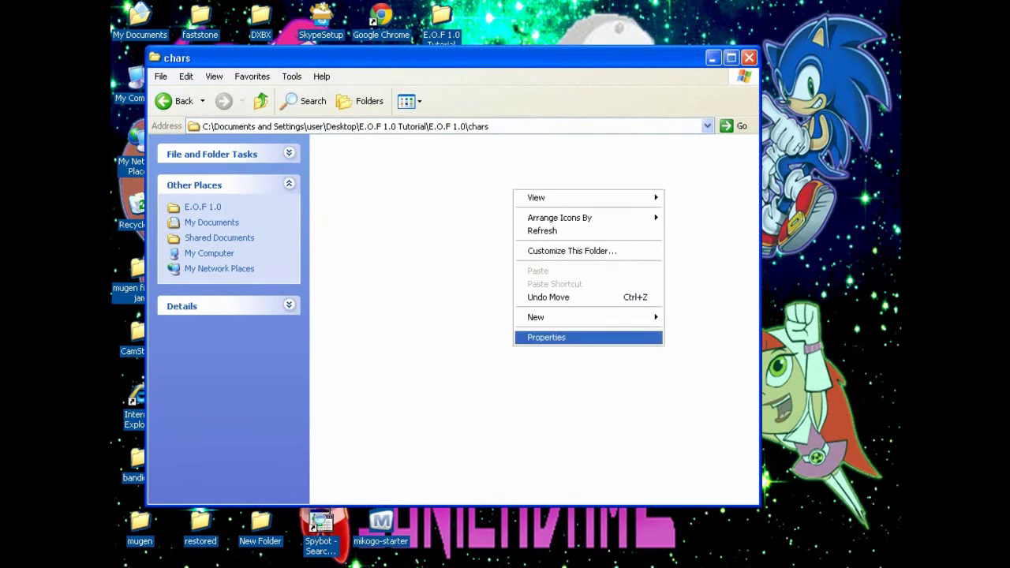
{"action": "mouse_move", "coordinate": [553, 318]}
{"action": "left_click", "coordinate": [695, 319]}
Create a second new folder inside chars, keeping its default name
{"action": "right_click", "coordinate": [602, 260]}
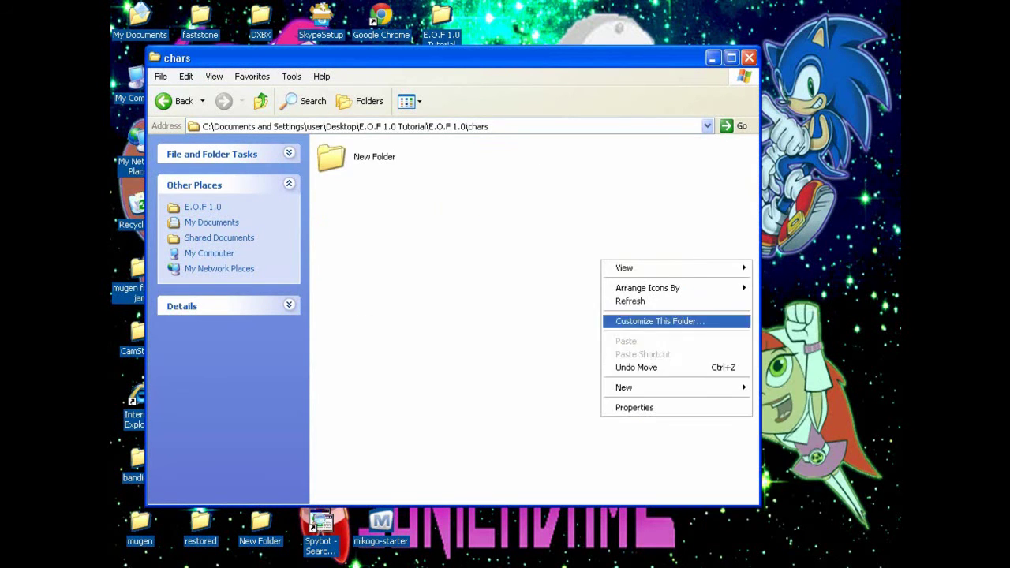
{"action": "key", "text": "Up"}
{"action": "key", "text": "Up"}
{"action": "key", "text": "Right"}
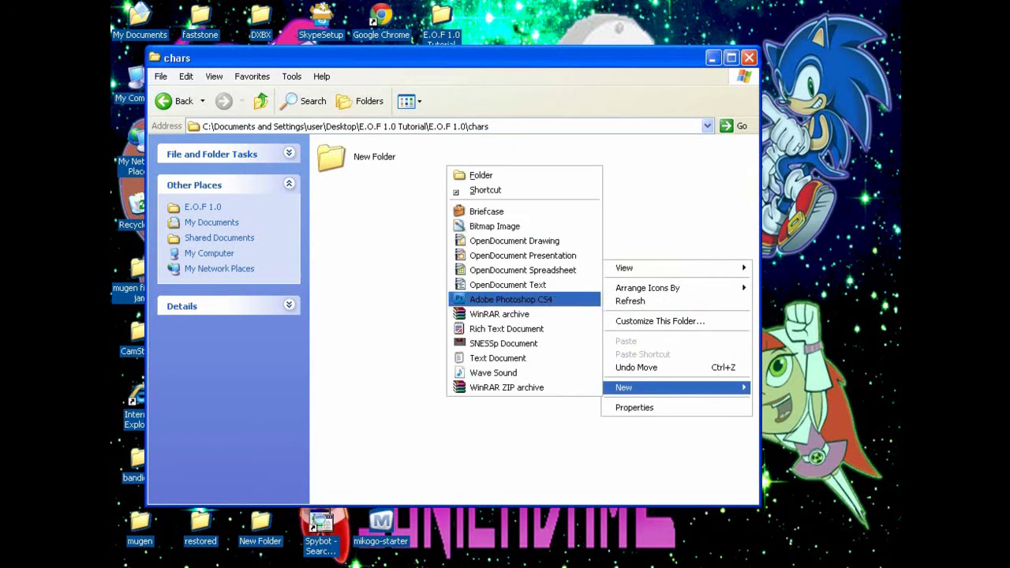
{"action": "key", "text": "Up"}
{"action": "key", "text": "Up"}
{"action": "key", "text": "Up"}
{"action": "key", "text": "Up"}
{"action": "key", "text": "Up"}
{"action": "key", "text": "Return"}
{"action": "key", "text": "Return"}
{"action": "key", "text": "Left"}
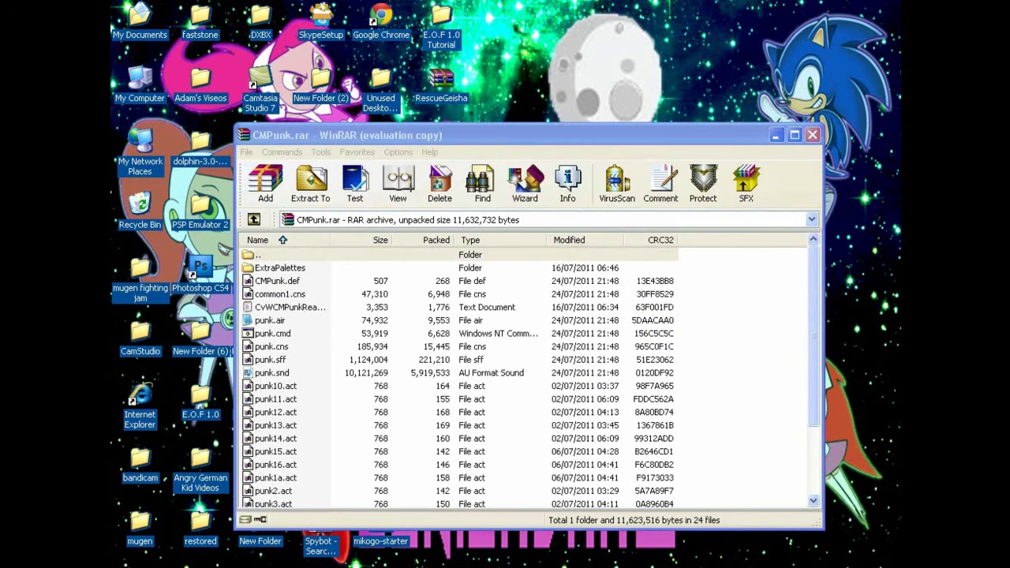
In WinRAR, extract the CMPunk.rar archive into New Folder under E.O.F 1.0 Tutorial\E.O.F 1.0\chars
{"action": "left_click", "coordinate": [649, 271]}
{"action": "left_click", "coordinate": [311, 183]}
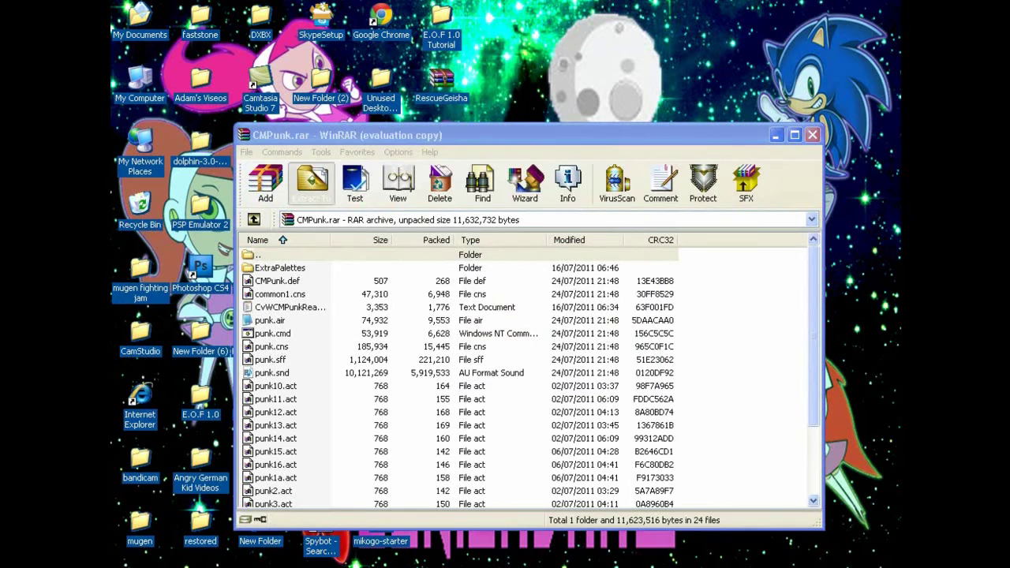
{"action": "key", "text": "alt+e"}
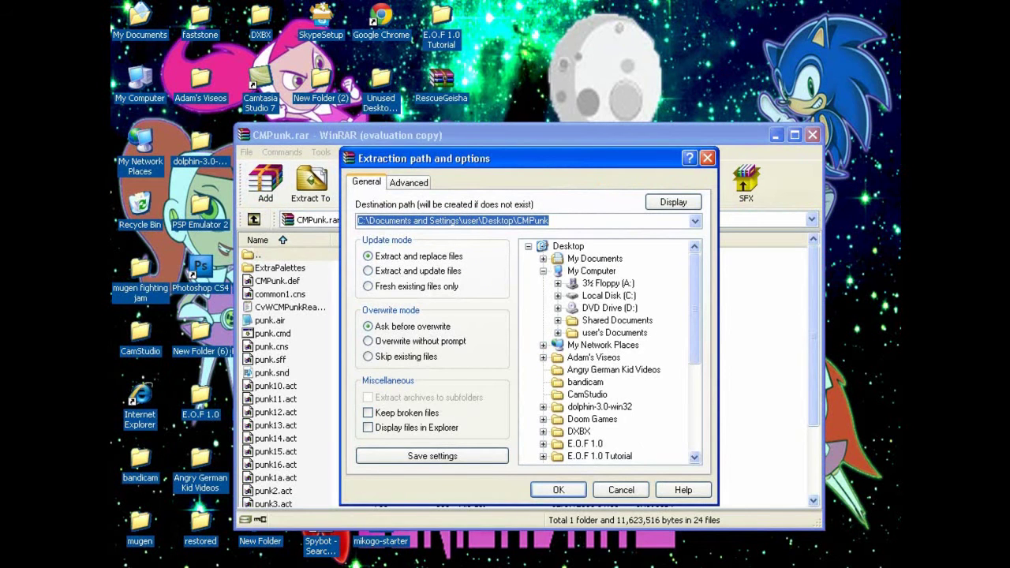
{"action": "left_click", "coordinate": [600, 456]}
{"action": "scroll", "coordinate": [610, 352], "scroll_direction": "down", "scroll_amount": 2}
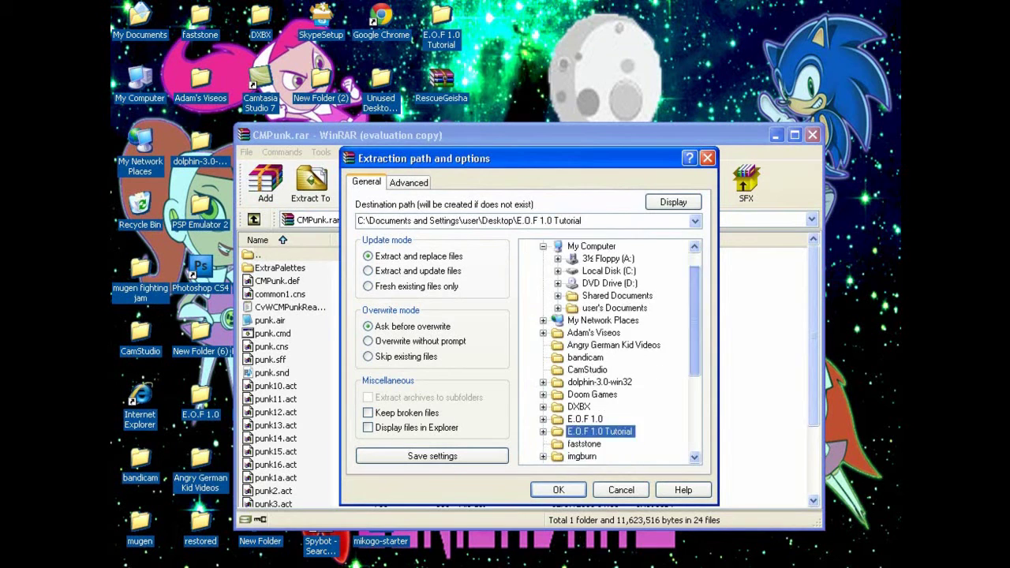
{"action": "left_click", "coordinate": [543, 382]}
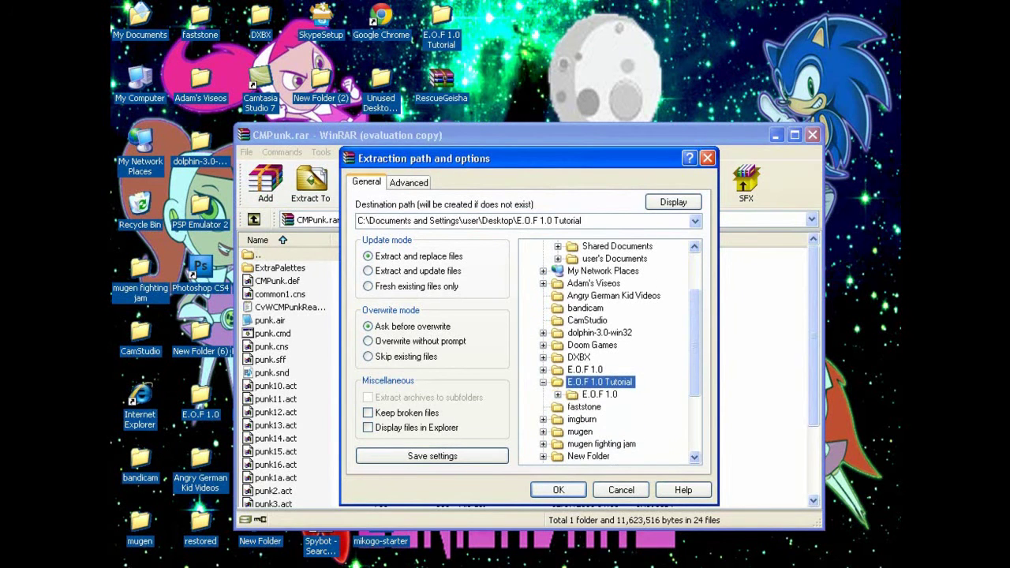
{"action": "left_click", "coordinate": [558, 394]}
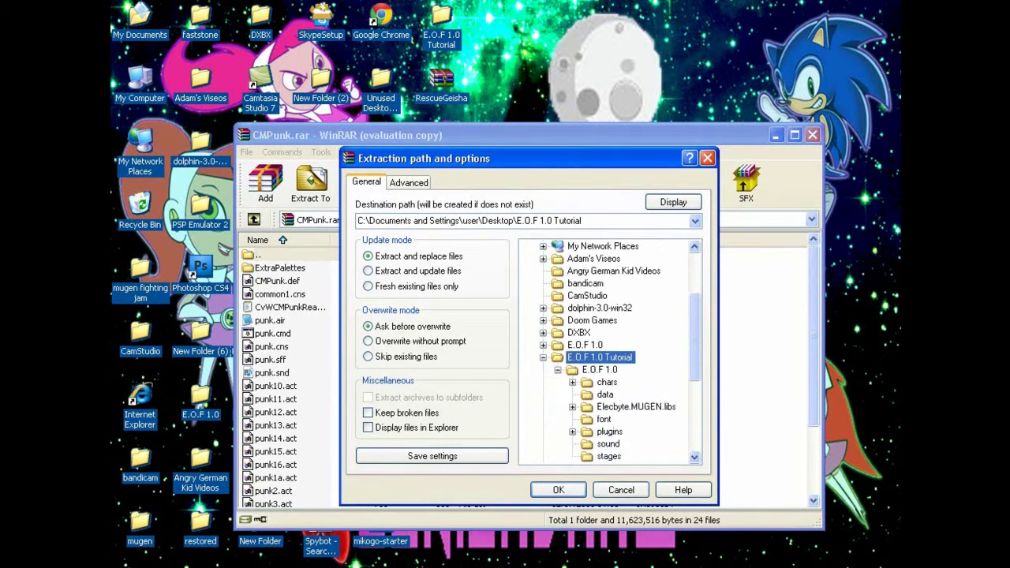
{"action": "left_click", "coordinate": [607, 382]}
{"action": "key", "text": "Right"}
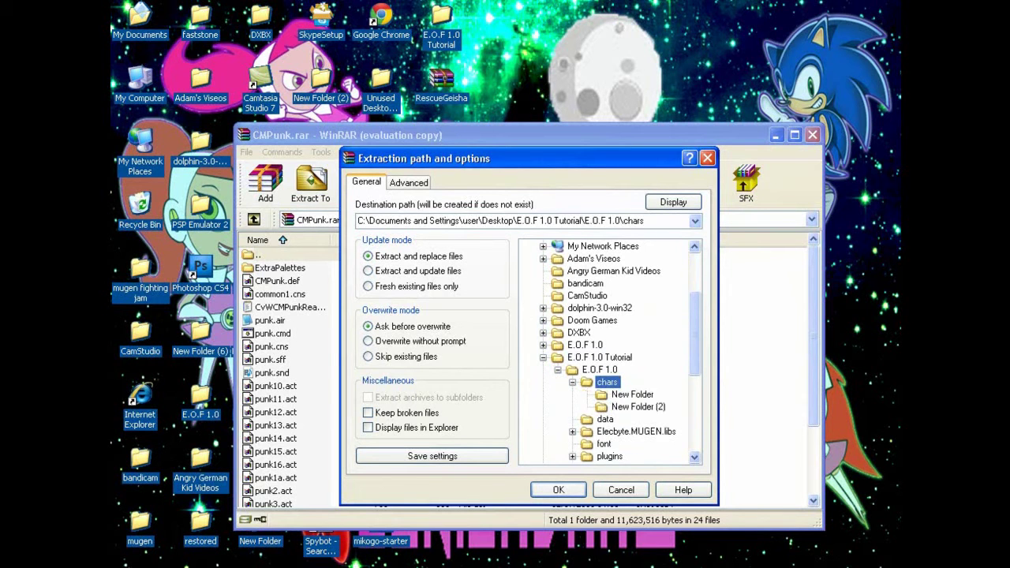
{"action": "left_click", "coordinate": [632, 394]}
{"action": "left_click", "coordinate": [559, 490]}
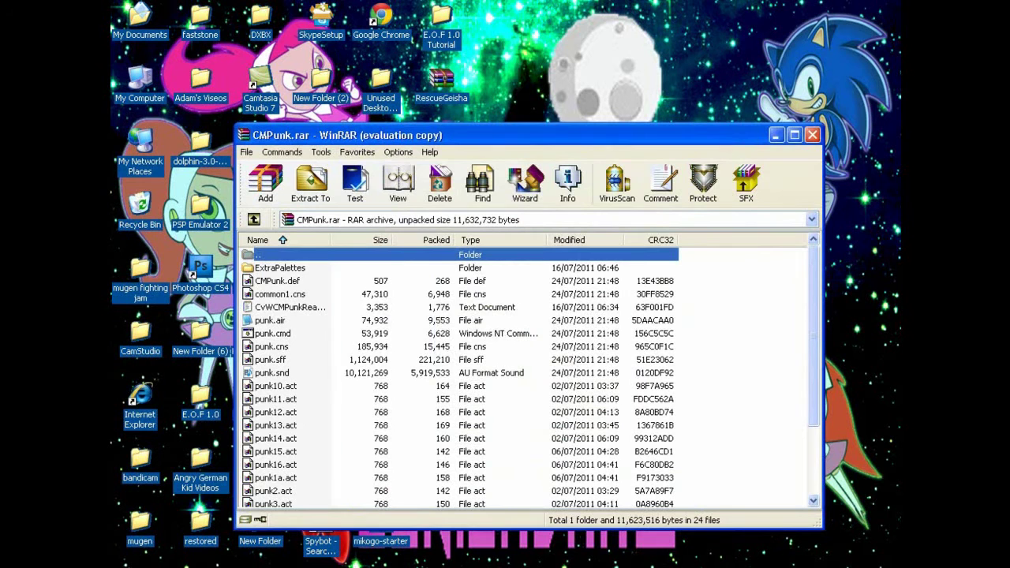
Close the CMPunk.rar archive and, in New Folder inside chars, copy the name of the CMPunk DEF file without changing it
{"action": "left_click", "coordinate": [812, 135]}
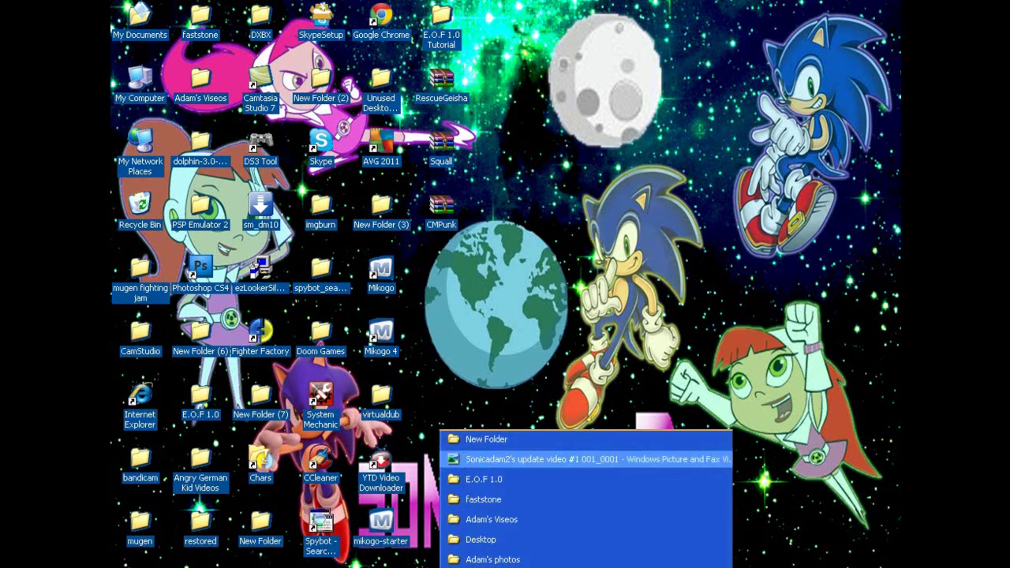
{"action": "left_click", "coordinate": [497, 440]}
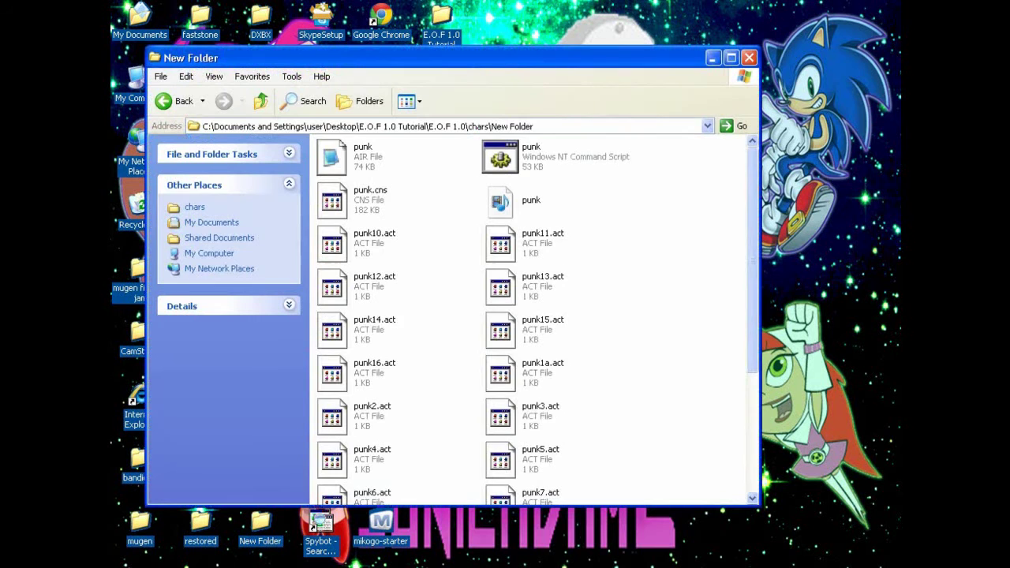
{"action": "scroll", "coordinate": [534, 319], "scroll_direction": "down", "scroll_amount": 5}
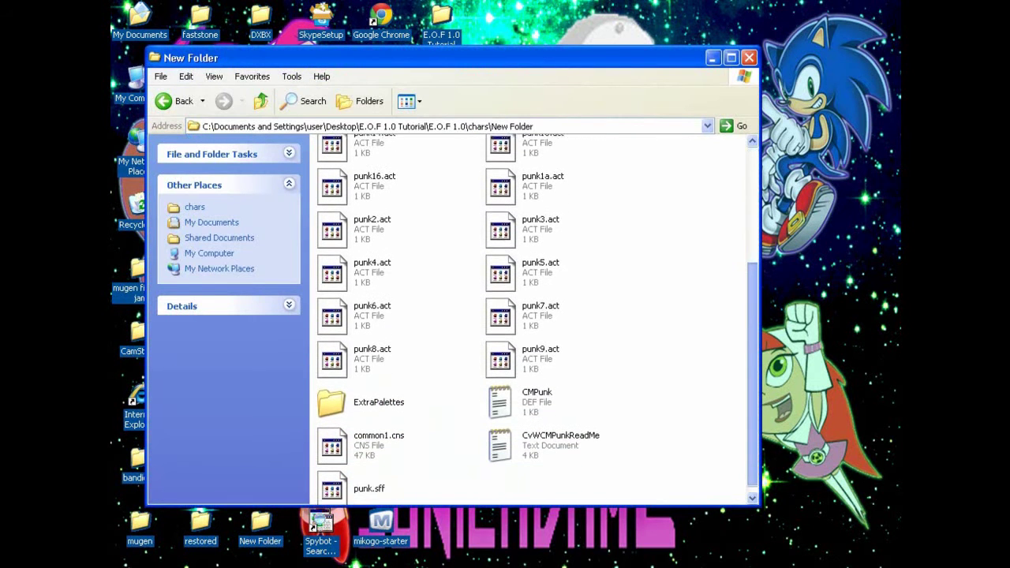
{"action": "scroll", "coordinate": [533, 318], "scroll_direction": "down", "scroll_amount": 1}
{"action": "left_click", "coordinate": [535, 399]}
{"action": "right_click", "coordinate": [535, 398]}
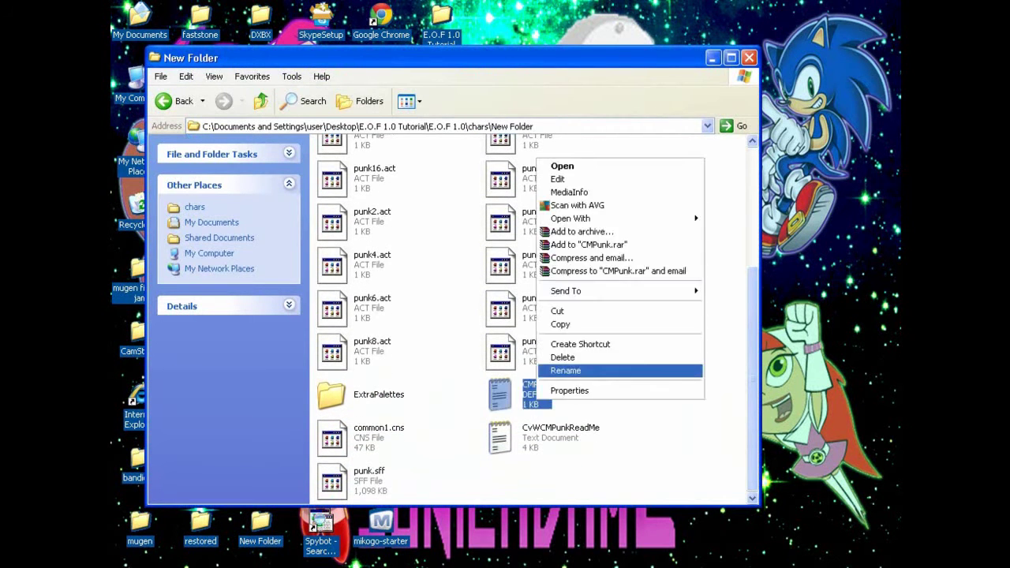
{"action": "left_click", "coordinate": [565, 372]}
{"action": "right_click", "coordinate": [538, 398]}
{"action": "left_click", "coordinate": [562, 441]}
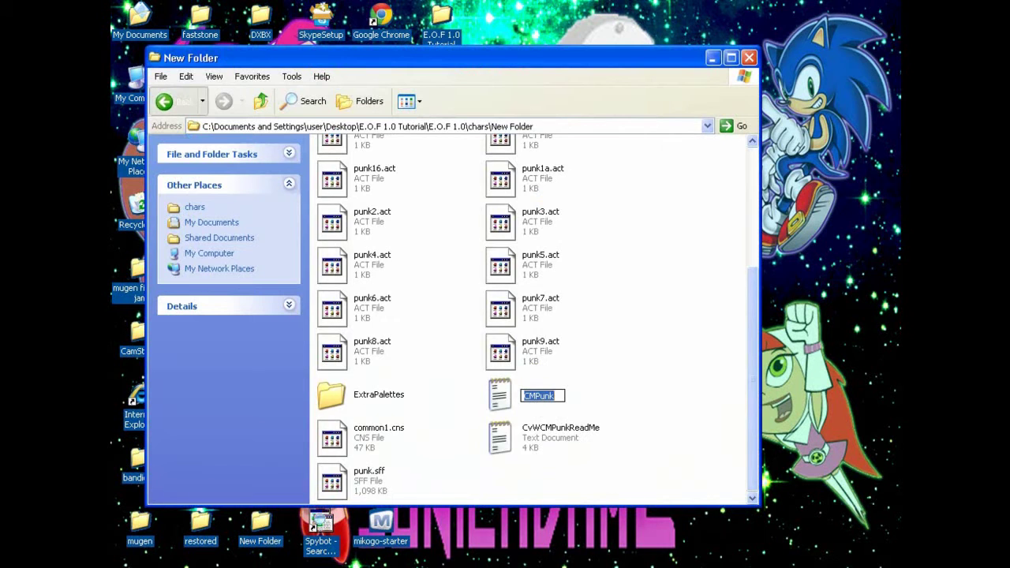
Return to the chars folder and rename New Folder as CMPunk, using the copied DEF file name
{"action": "left_click", "coordinate": [176, 101]}
{"action": "right_click", "coordinate": [348, 162]}
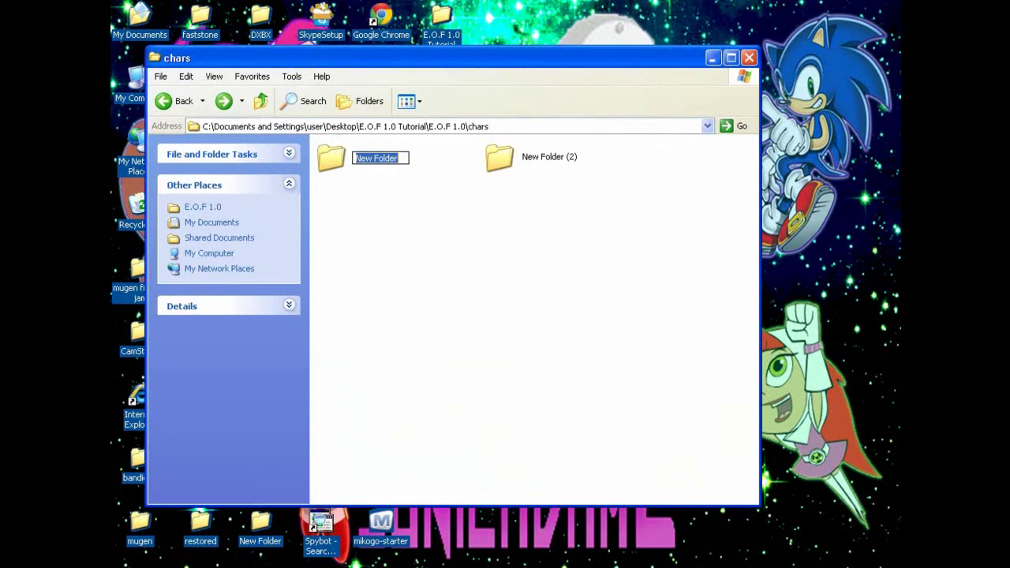
{"action": "right_click", "coordinate": [377, 158]}
{"action": "left_click", "coordinate": [405, 211]}
{"action": "key", "text": "Return"}
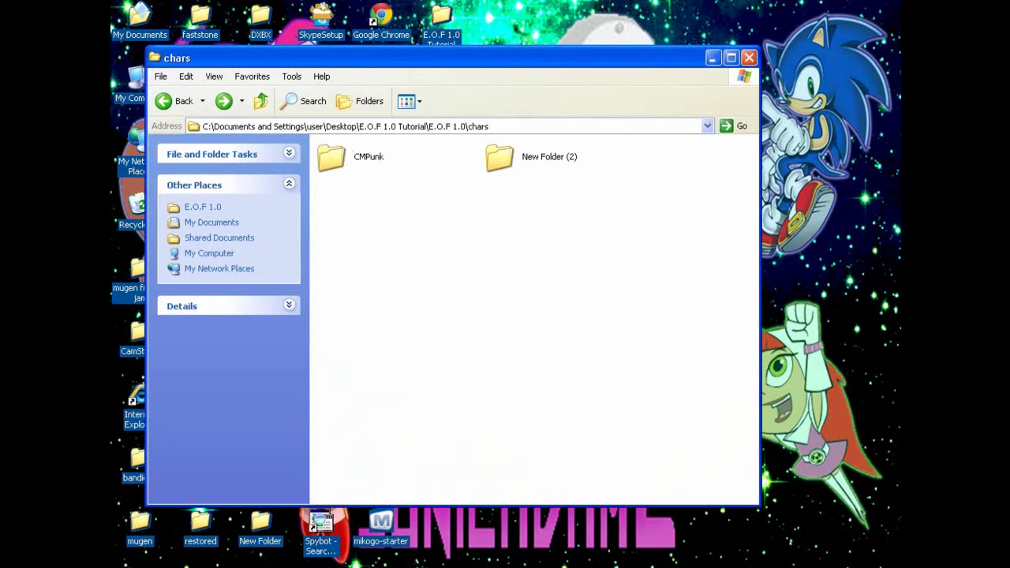
In WinRAR, extract the Squall.rar archive into New Folder (2) under E.O.F 1.0 Tutorial\E.O.F 1.0\chars and close the archive
{"action": "left_click", "coordinate": [713, 57]}
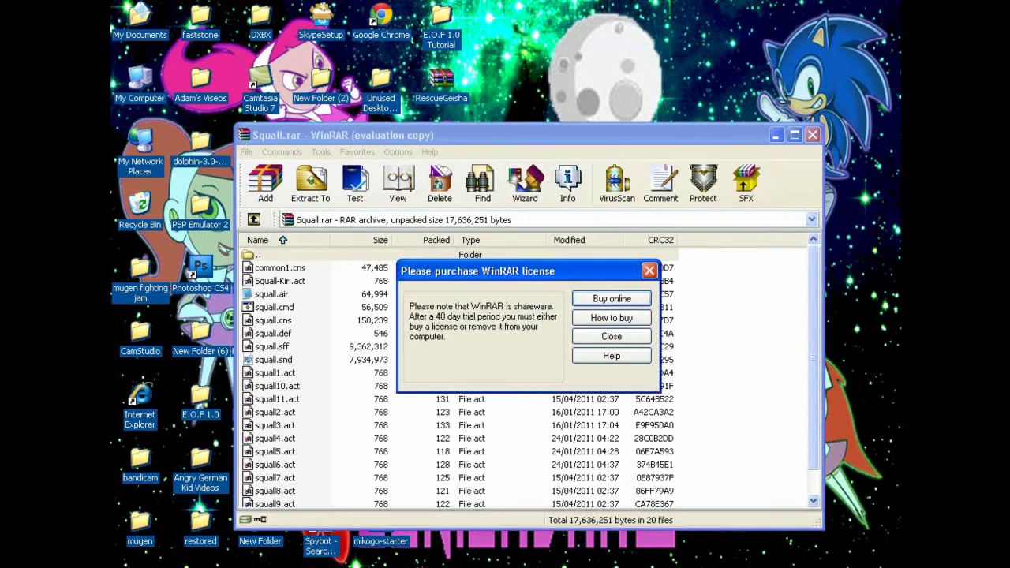
{"action": "left_click", "coordinate": [649, 270]}
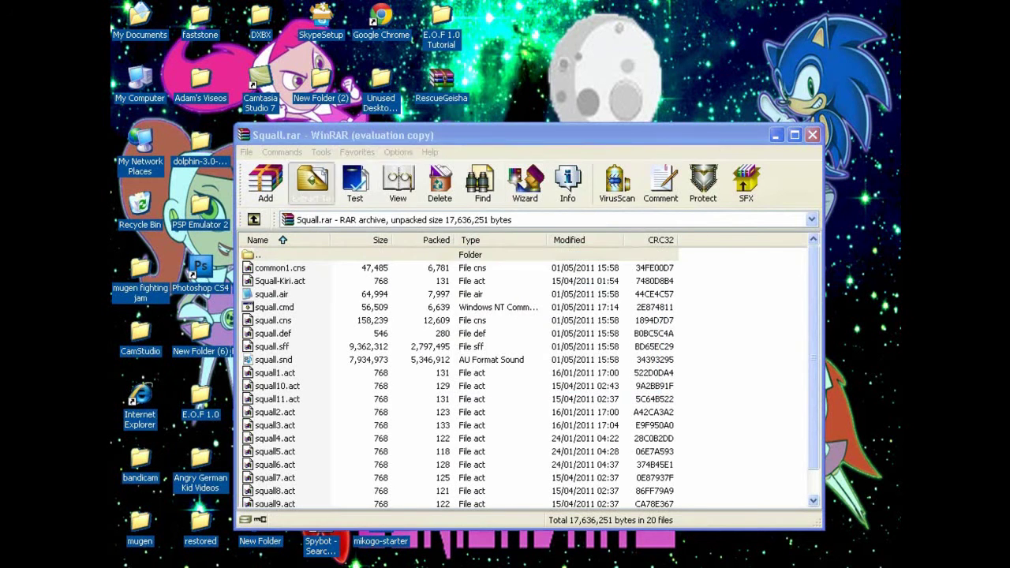
{"action": "left_click", "coordinate": [310, 181]}
{"action": "left_click", "coordinate": [542, 456]}
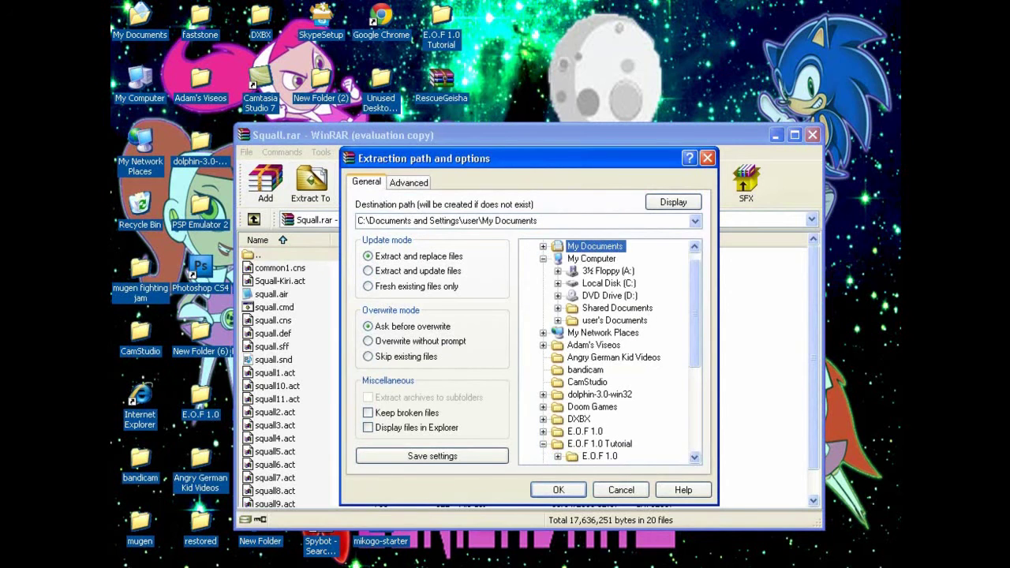
{"action": "left_click", "coordinate": [557, 457]}
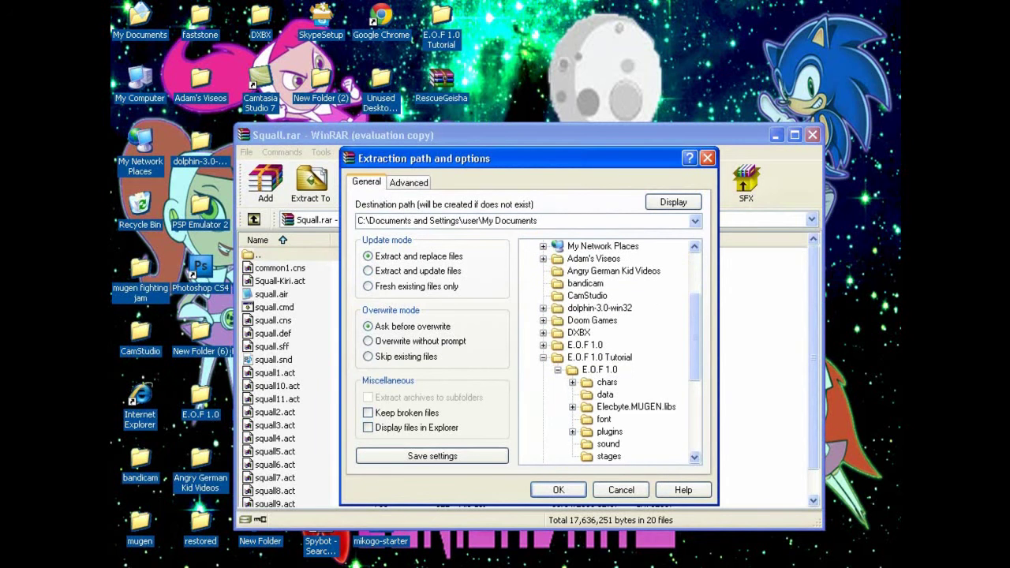
{"action": "left_click", "coordinate": [573, 383]}
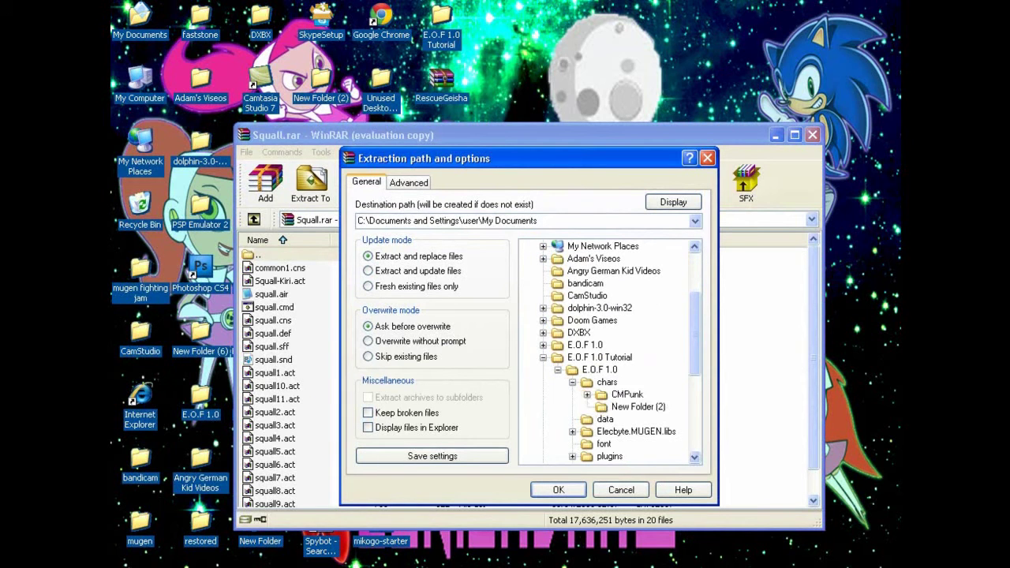
{"action": "left_click", "coordinate": [638, 407]}
{"action": "left_click", "coordinate": [559, 490]}
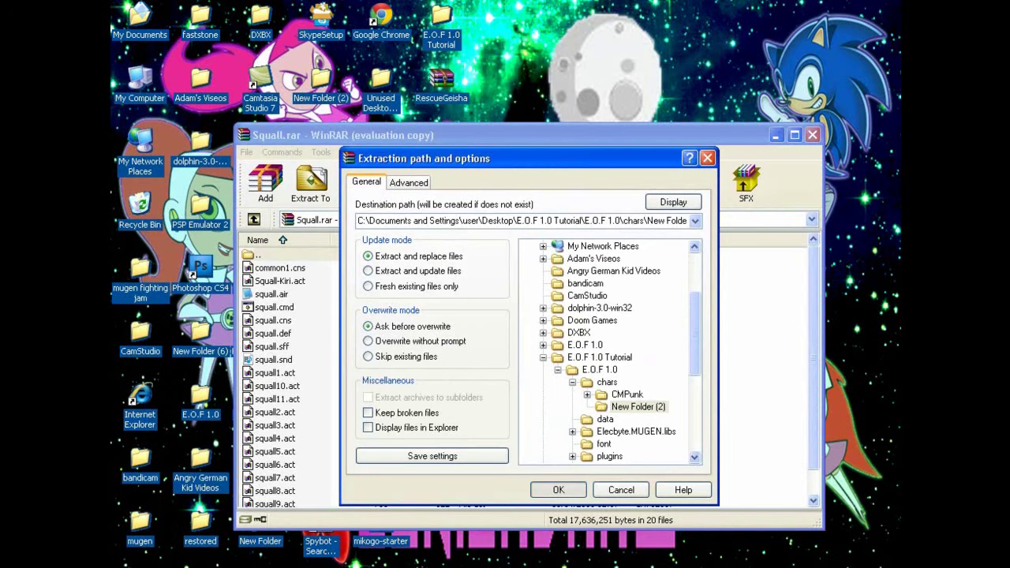
{"action": "key", "text": "Return"}
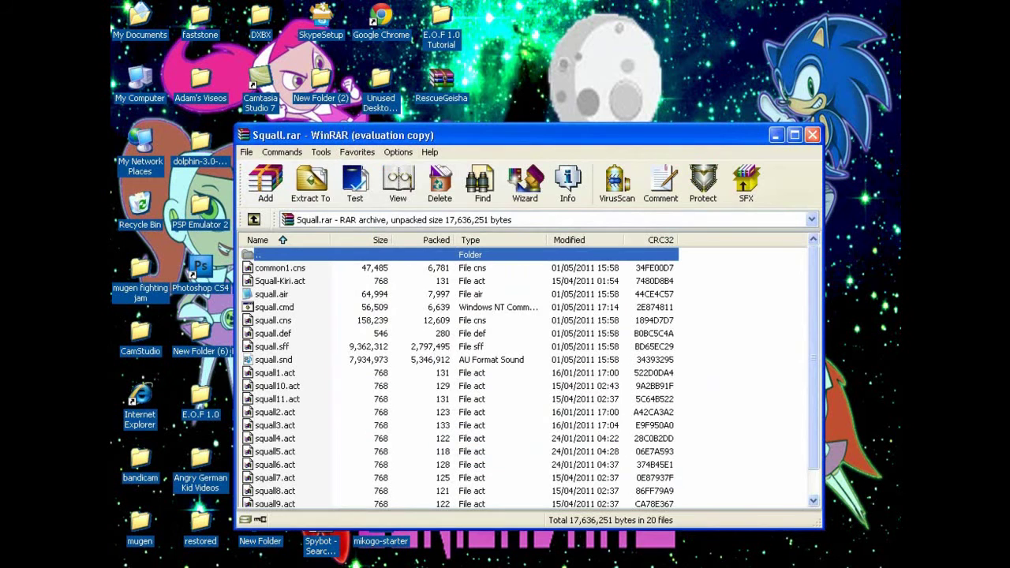
{"action": "left_click", "coordinate": [811, 135]}
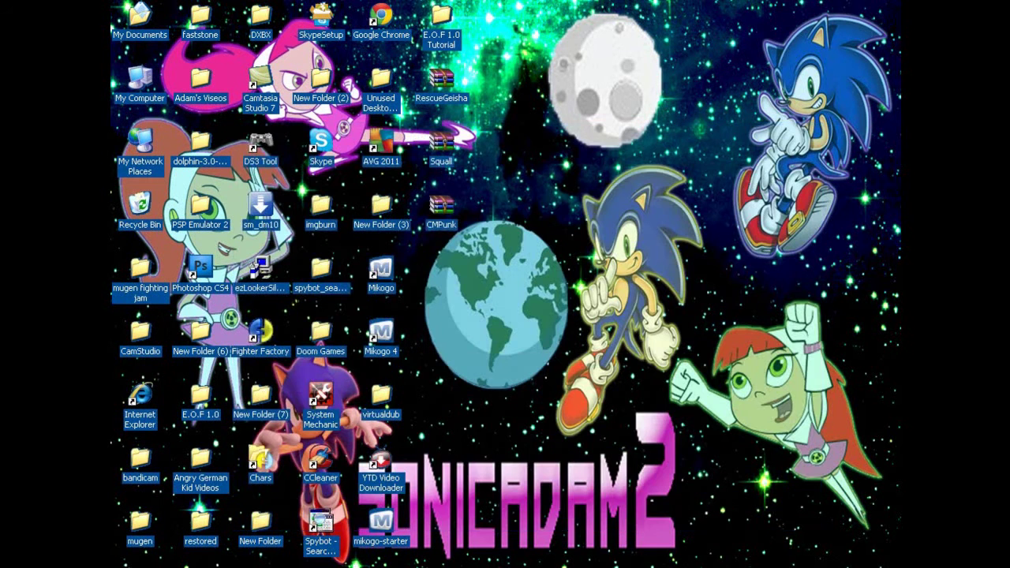
In Windows Explorer, open New Folder (2) inside chars and copy the name of the squall DEF file
{"action": "left_click", "coordinate": [497, 567]}
{"action": "left_click", "coordinate": [497, 440]}
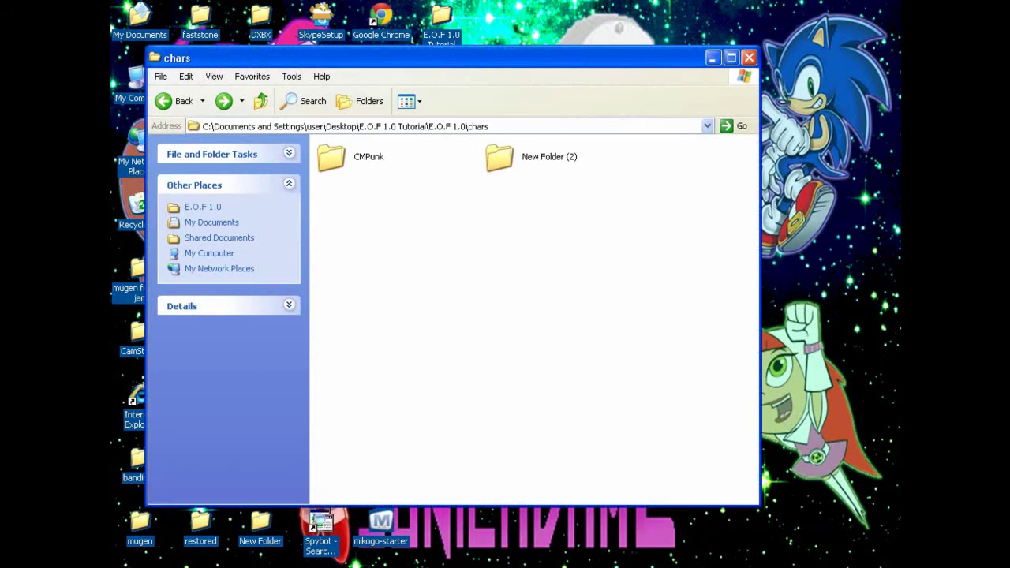
{"action": "double_click", "coordinate": [505, 158]}
{"action": "right_click", "coordinate": [524, 206]}
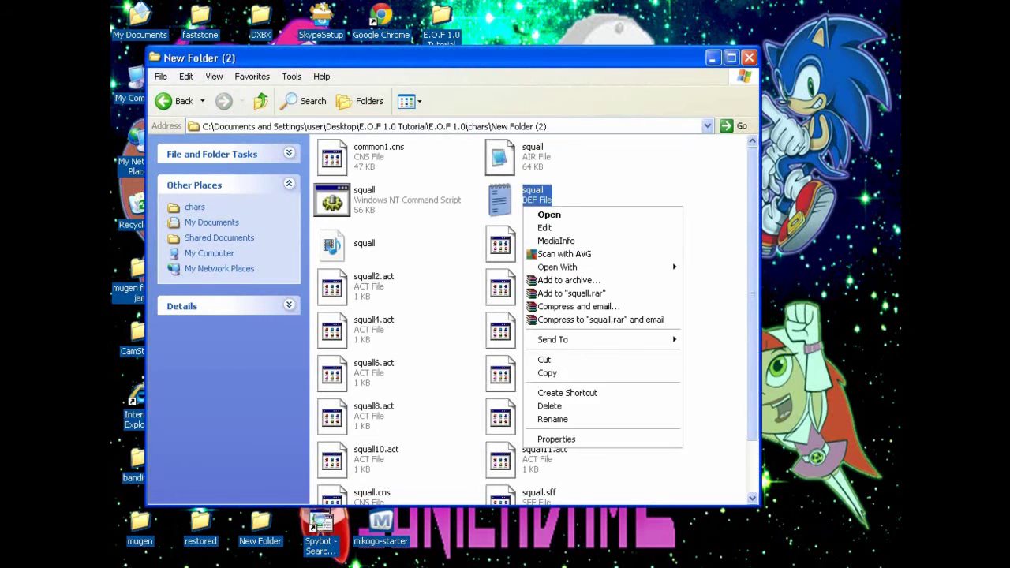
{"action": "left_click", "coordinate": [554, 420]}
{"action": "right_click", "coordinate": [525, 202]}
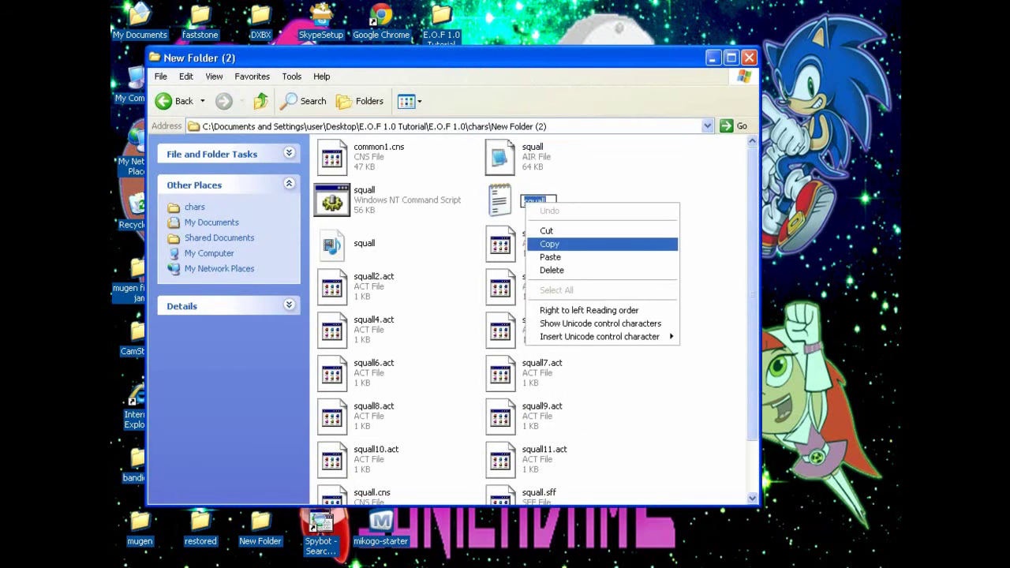
{"action": "left_click", "coordinate": [552, 245]}
Go back to the chars folder and rename New Folder (2) as squall by pasting the copied name
{"action": "left_click", "coordinate": [166, 101]}
{"action": "right_click", "coordinate": [527, 156]}
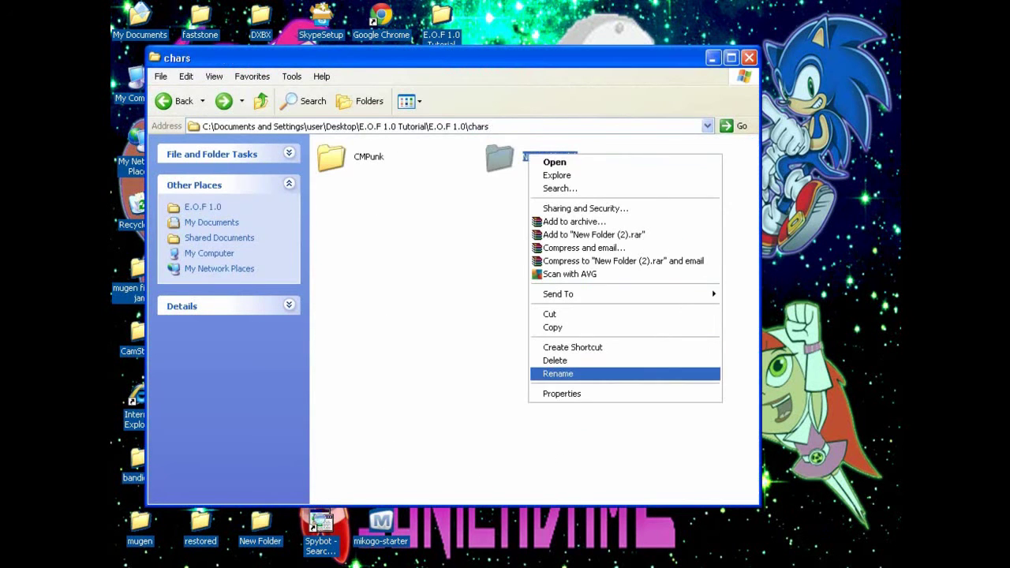
{"action": "left_click", "coordinate": [557, 374]}
{"action": "left_click", "coordinate": [524, 172]}
{"action": "left_click", "coordinate": [524, 170]}
{"action": "right_click", "coordinate": [523, 162]}
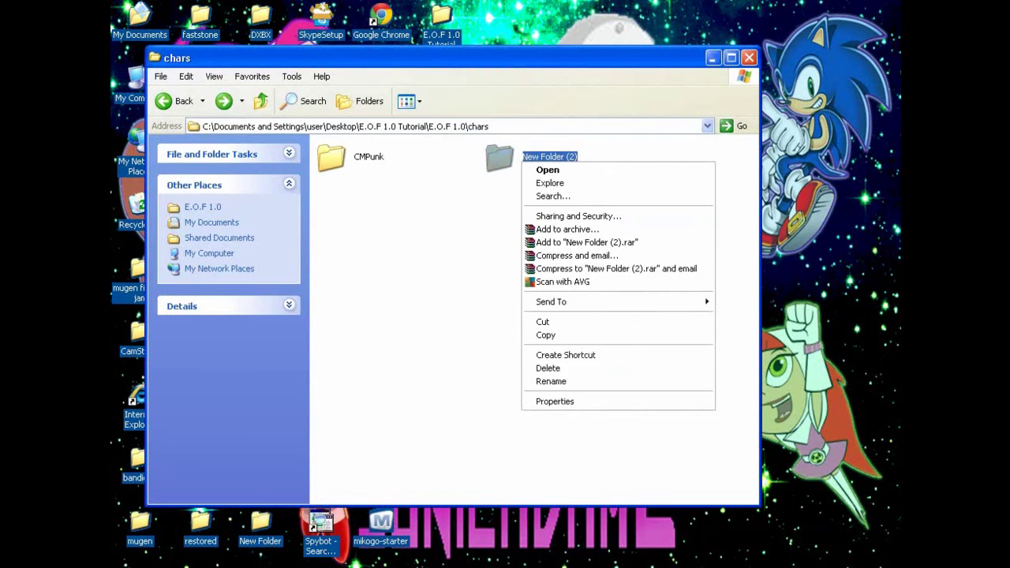
{"action": "left_click", "coordinate": [550, 381]}
{"action": "right_click", "coordinate": [547, 161]}
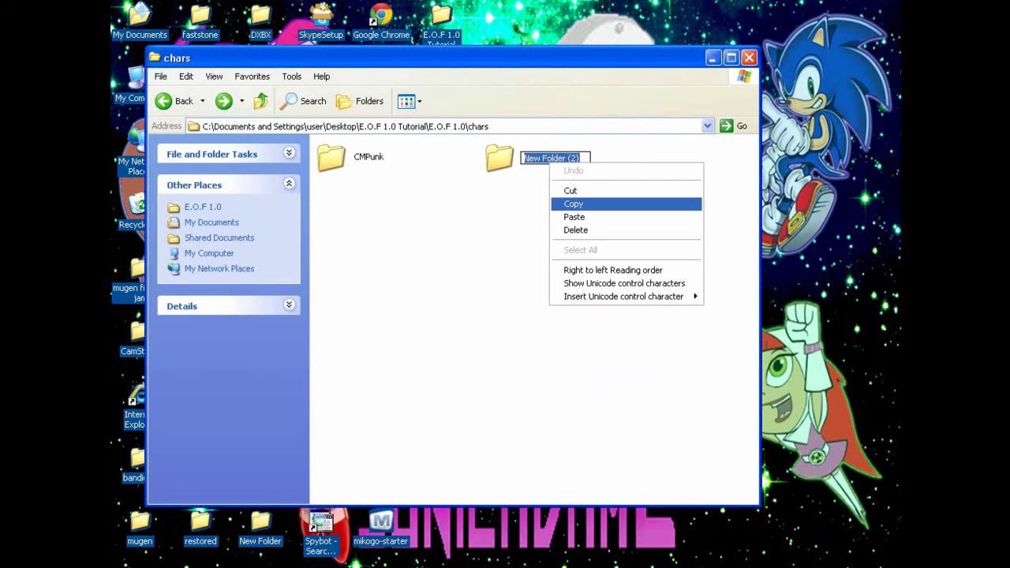
{"action": "left_click", "coordinate": [568, 219]}
{"action": "key", "text": "Return"}
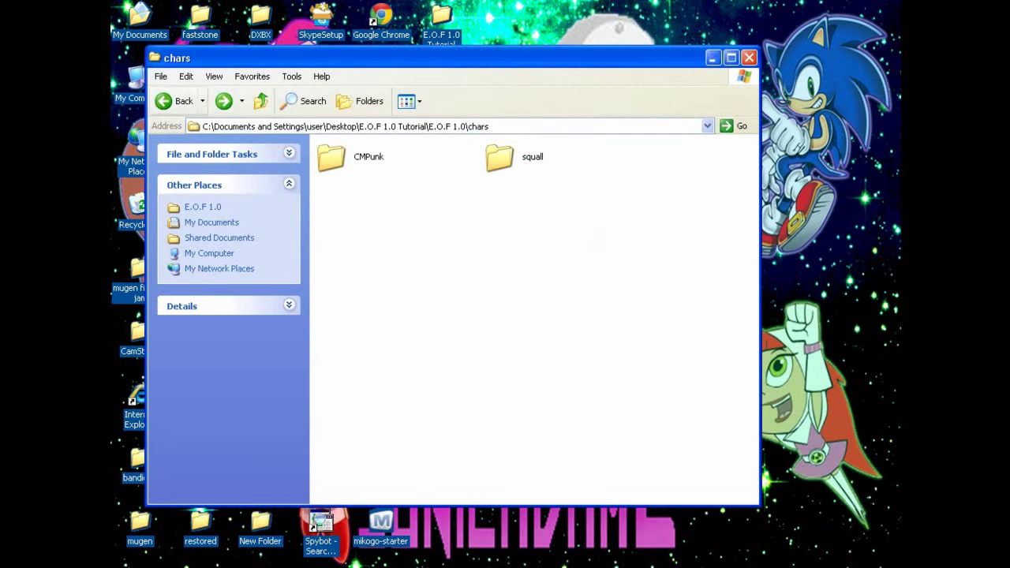
Open the sound folder in E.O.F 1.0, and in WinRAR extract RescueGeisha.mp3 from RescueGeisha.rar into E.O.F 1.0 Tutorial\E.O.F 1.0\sound
{"action": "left_click", "coordinate": [178, 101]}
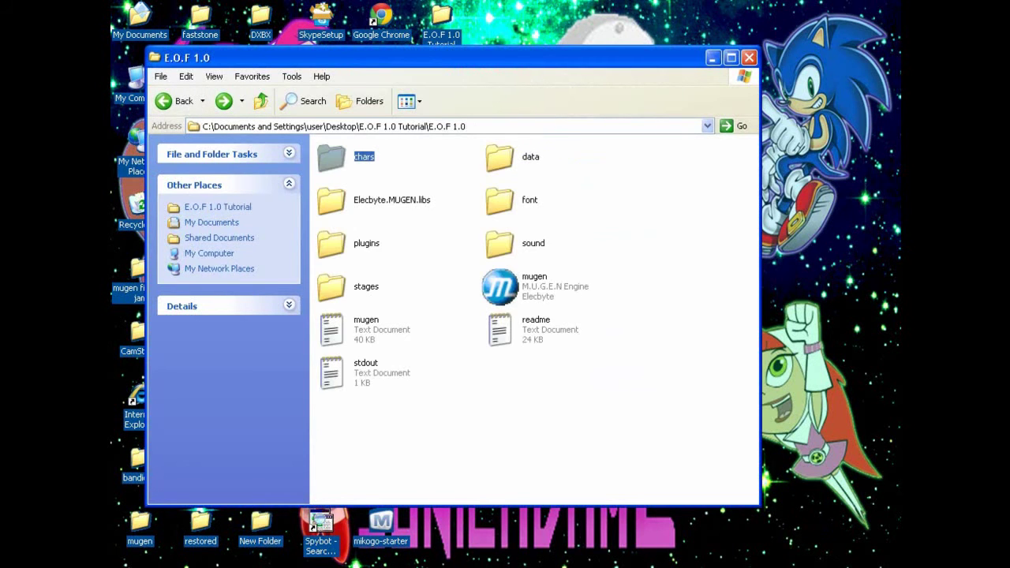
{"action": "double_click", "coordinate": [500, 244]}
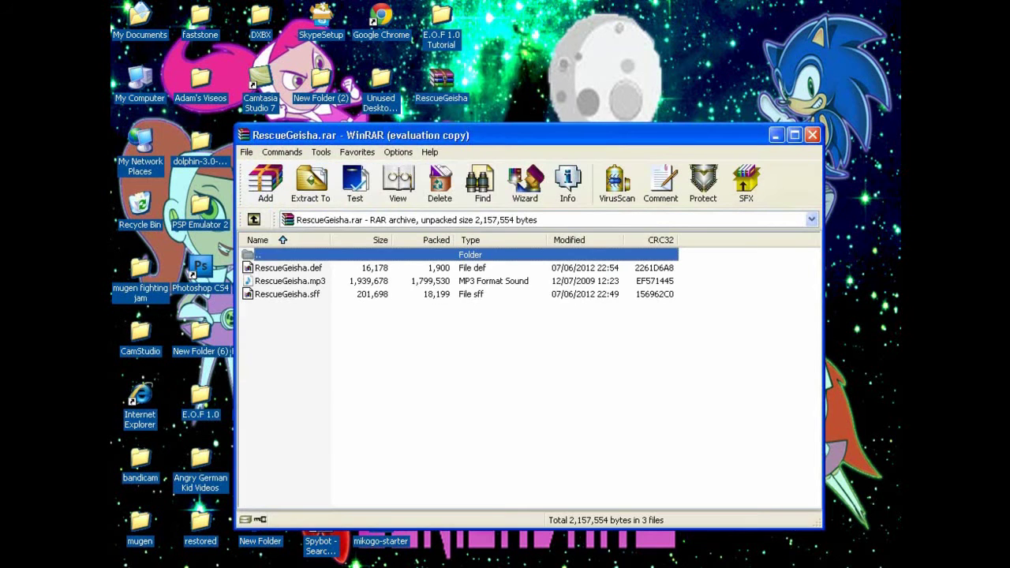
{"action": "left_click", "coordinate": [649, 271]}
{"action": "left_click", "coordinate": [649, 280]}
{"action": "left_click", "coordinate": [311, 182]}
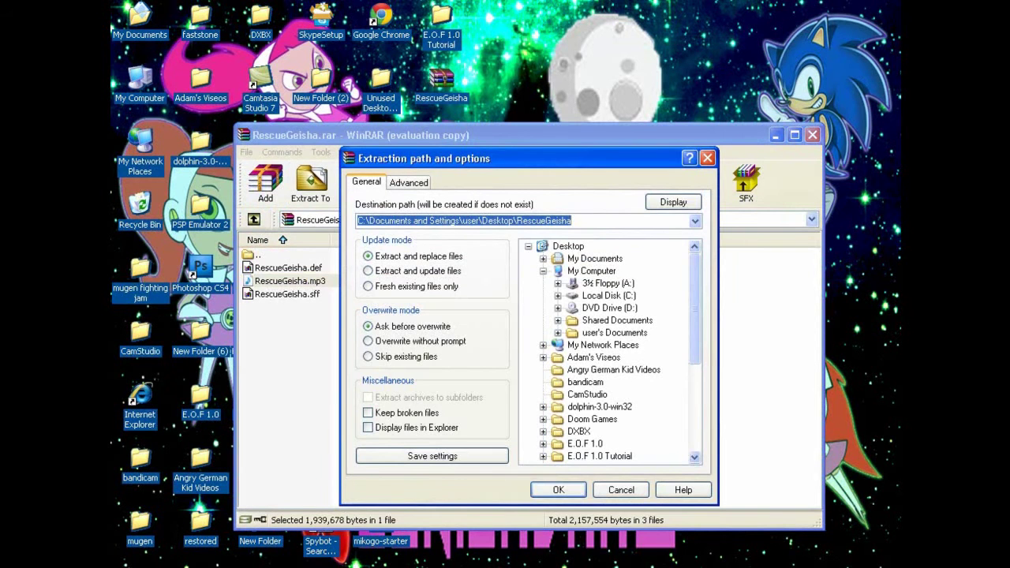
{"action": "scroll", "coordinate": [609, 350], "scroll_direction": "down", "scroll_amount": 1}
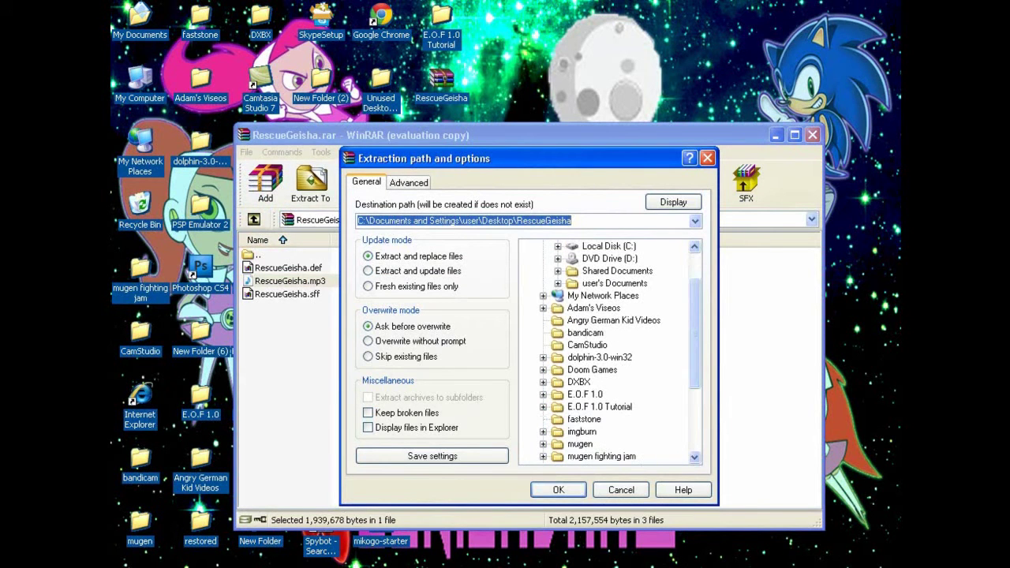
{"action": "left_click", "coordinate": [543, 407]}
{"action": "left_click", "coordinate": [557, 419]}
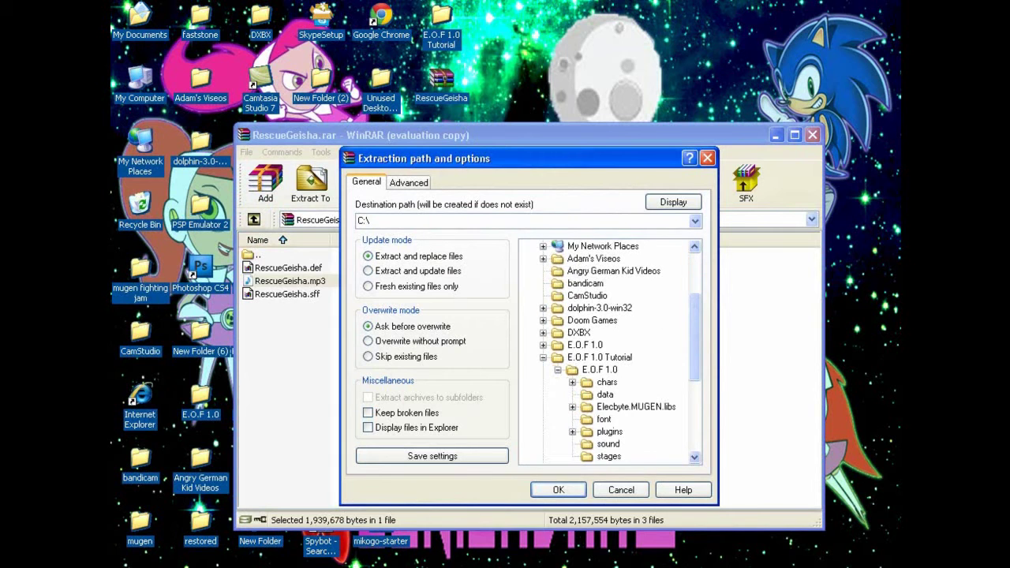
{"action": "left_click", "coordinate": [608, 444]}
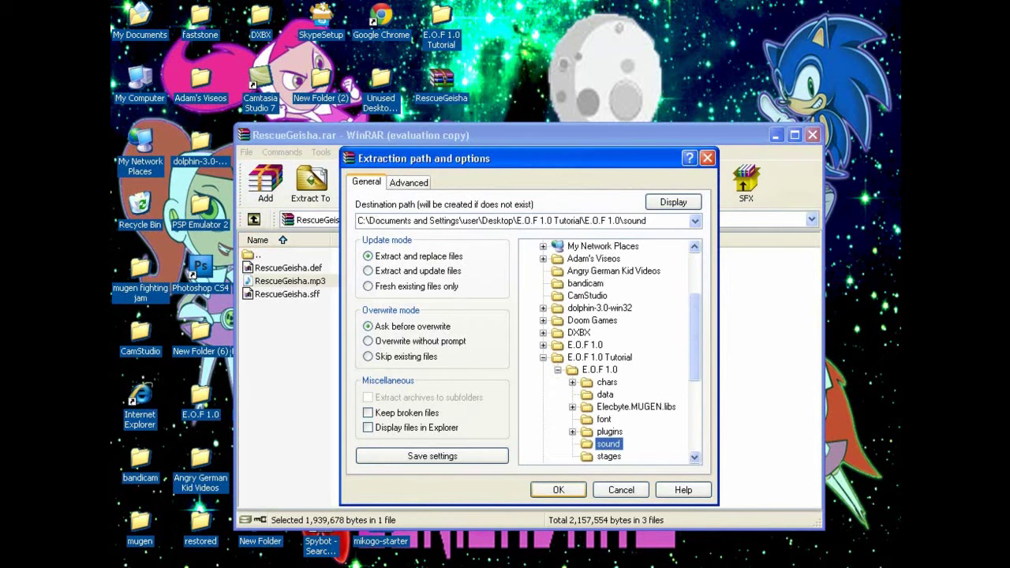
{"action": "left_click", "coordinate": [558, 490]}
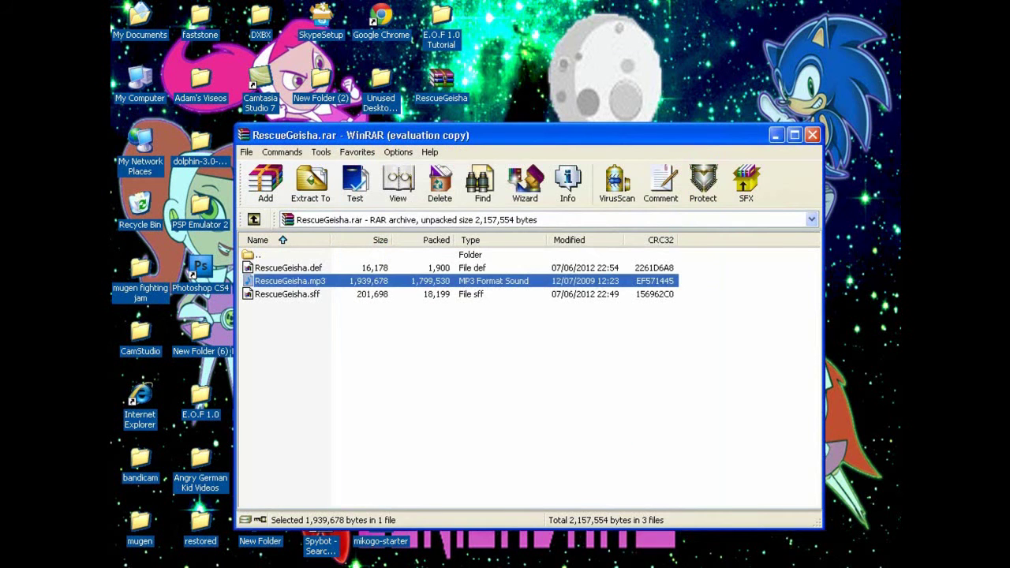
Extract RescueGeisha.def from the archive into the stages folder under E.O.F 1.0 Tutorial\E.O.F 1.0
{"action": "left_click", "coordinate": [288, 267]}
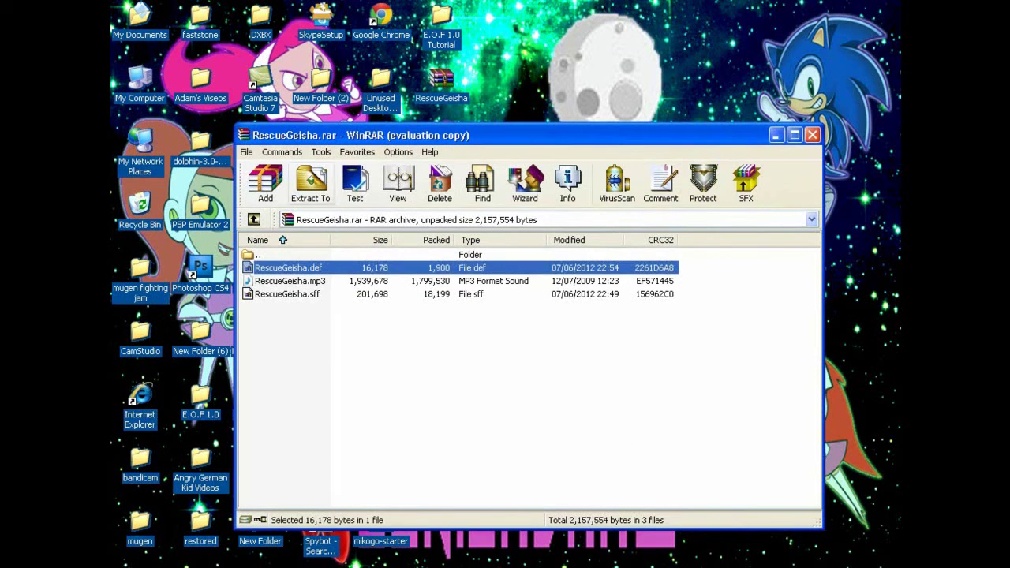
{"action": "left_click", "coordinate": [310, 183]}
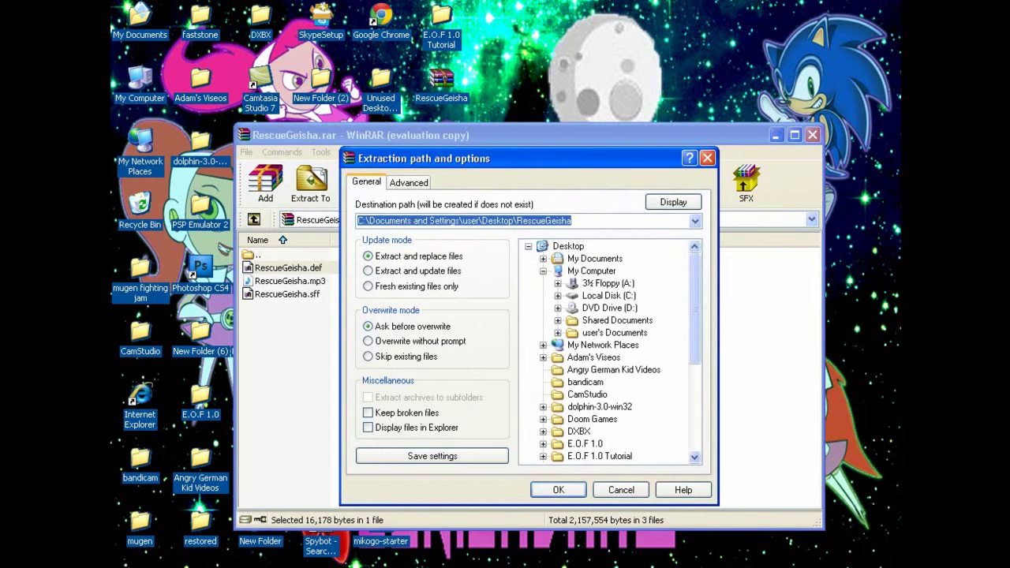
{"action": "left_click", "coordinate": [543, 456]}
{"action": "left_click", "coordinate": [558, 456]}
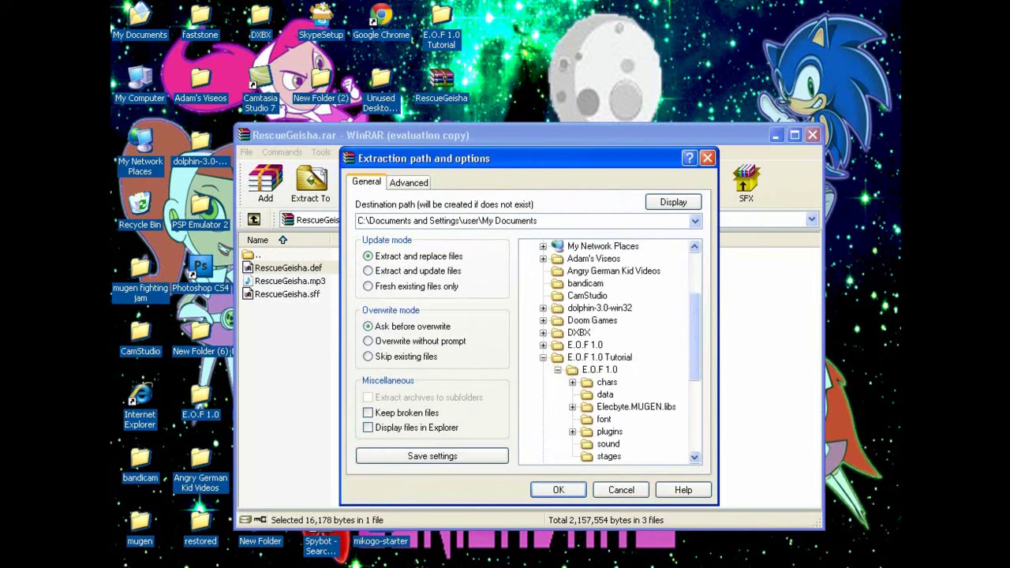
{"action": "left_click_drag", "start_coordinate": [694, 338], "coordinate": [694, 347]}
{"action": "left_click", "coordinate": [608, 431]}
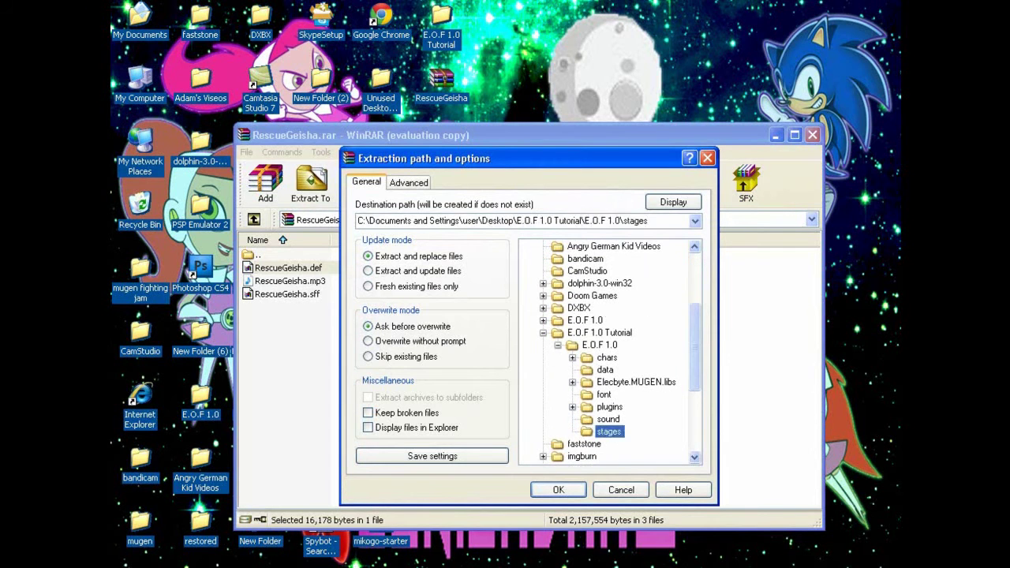
{"action": "left_click", "coordinate": [558, 490]}
Extract RescueGeisha.sff from the archive into E.O.F 1.0 Tutorial\E.O.F 1.0\stages, and open the stages folder in Windows Explorer
{"action": "left_click", "coordinate": [287, 294]}
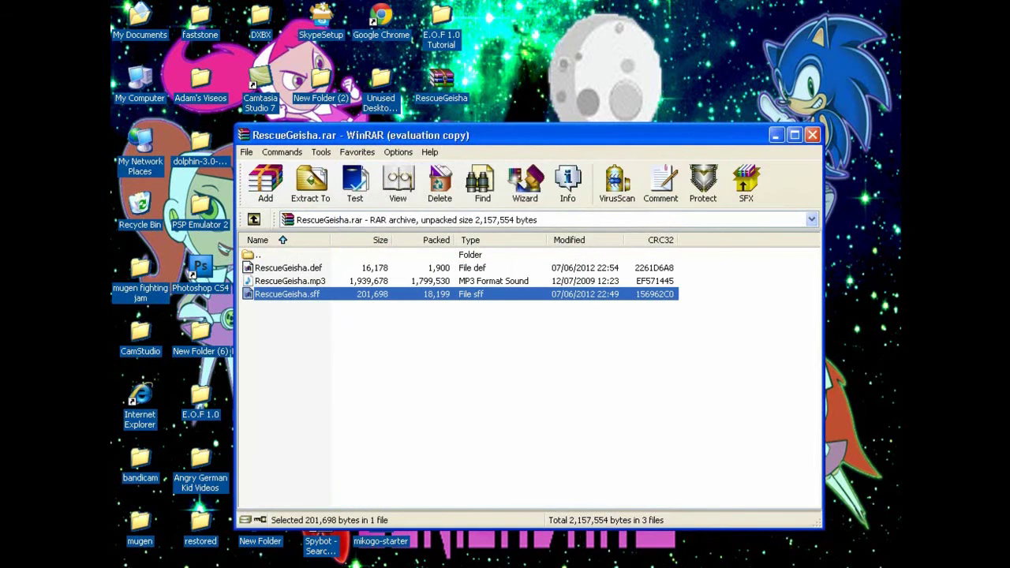
{"action": "left_click", "coordinate": [311, 183]}
{"action": "scroll", "coordinate": [610, 351], "scroll_direction": "down", "scroll_amount": 3}
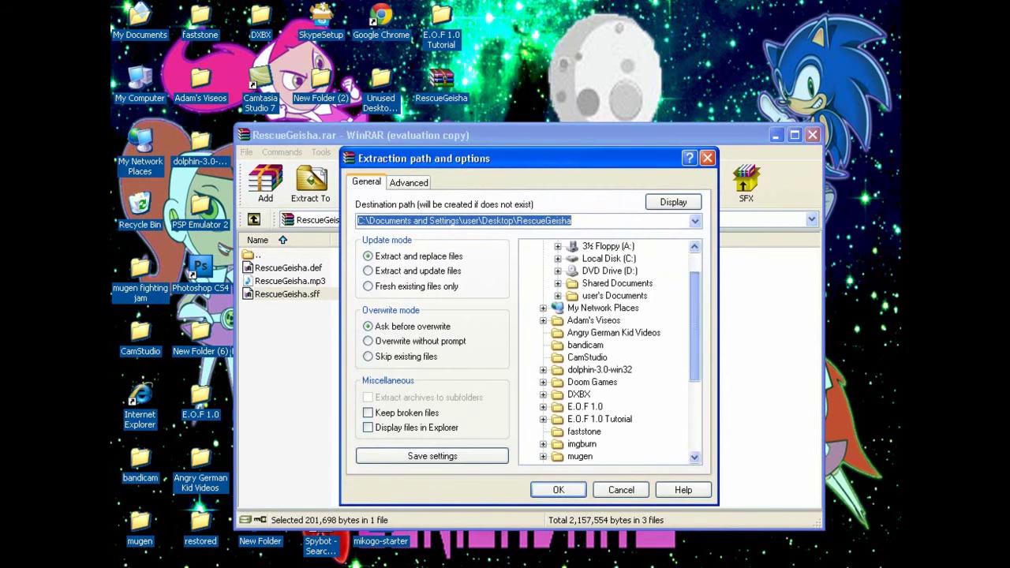
{"action": "mouse_move", "coordinate": [694, 360]}
{"action": "left_mouse_down"}
{"action": "mouse_move", "coordinate": [694, 334]}
{"action": "mouse_move", "coordinate": [695, 345]}
{"action": "left_mouse_up"}
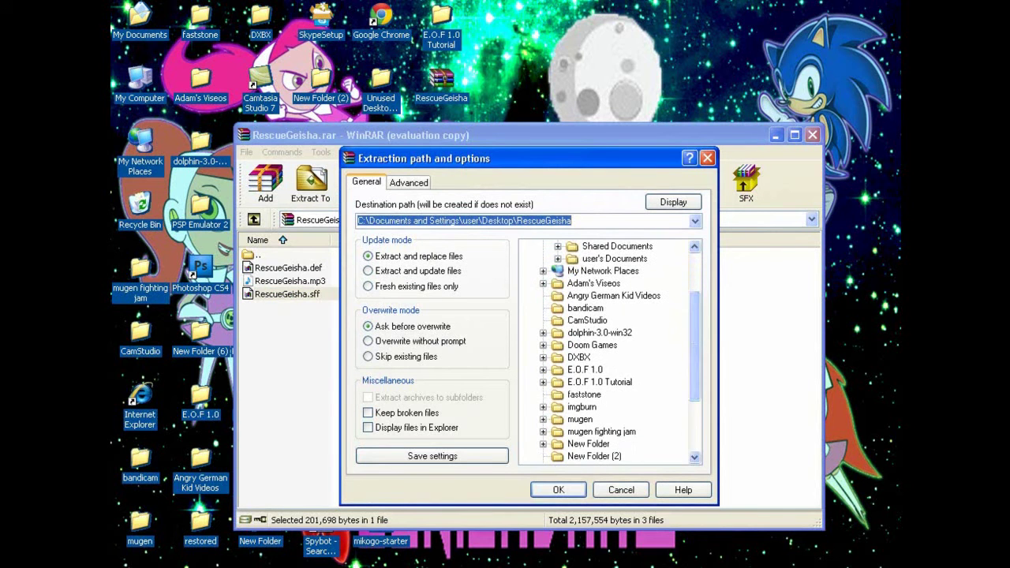
{"action": "left_click", "coordinate": [543, 383]}
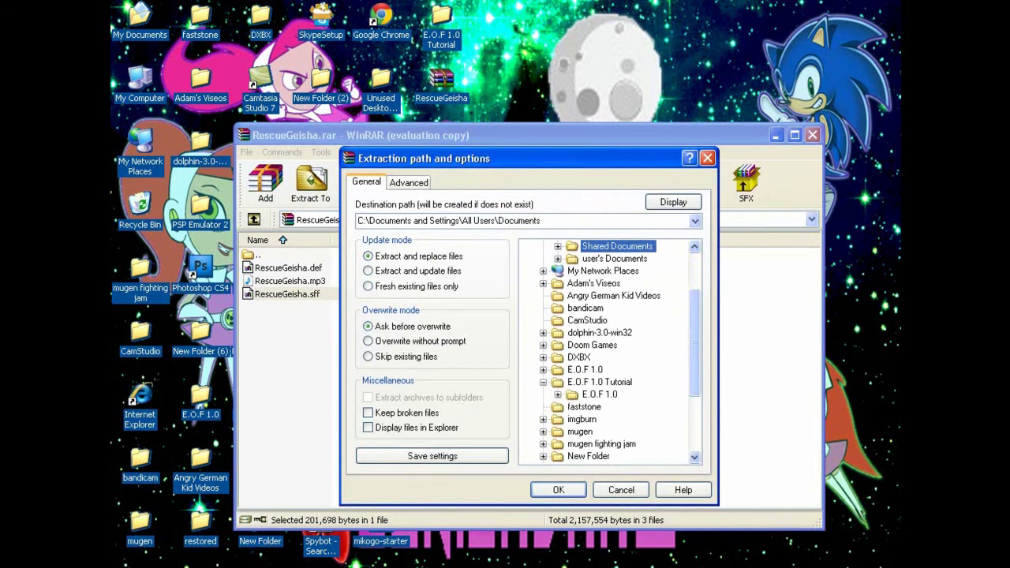
{"action": "left_click", "coordinate": [558, 394]}
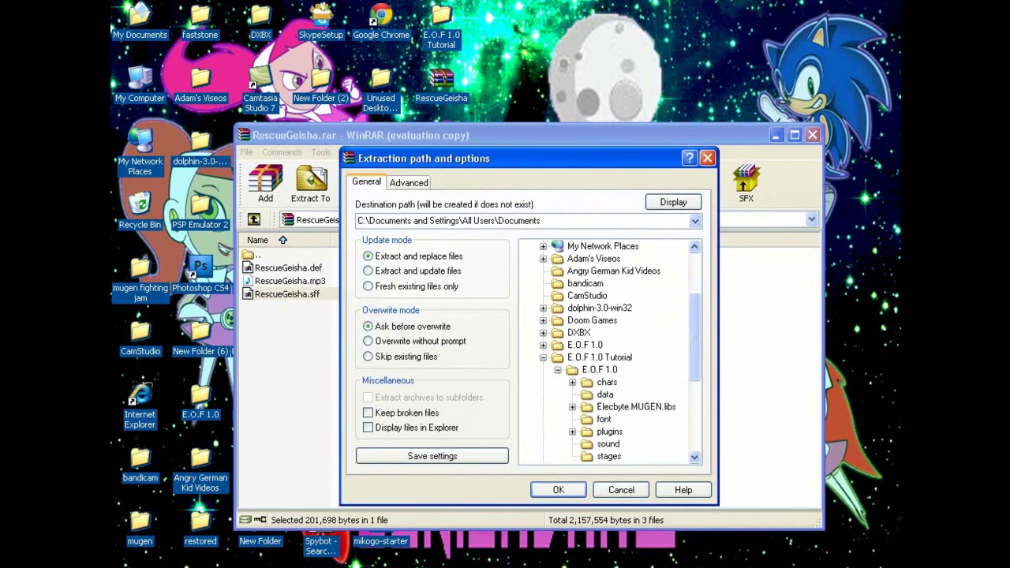
{"action": "left_click", "coordinate": [608, 456]}
{"action": "left_click", "coordinate": [558, 490]}
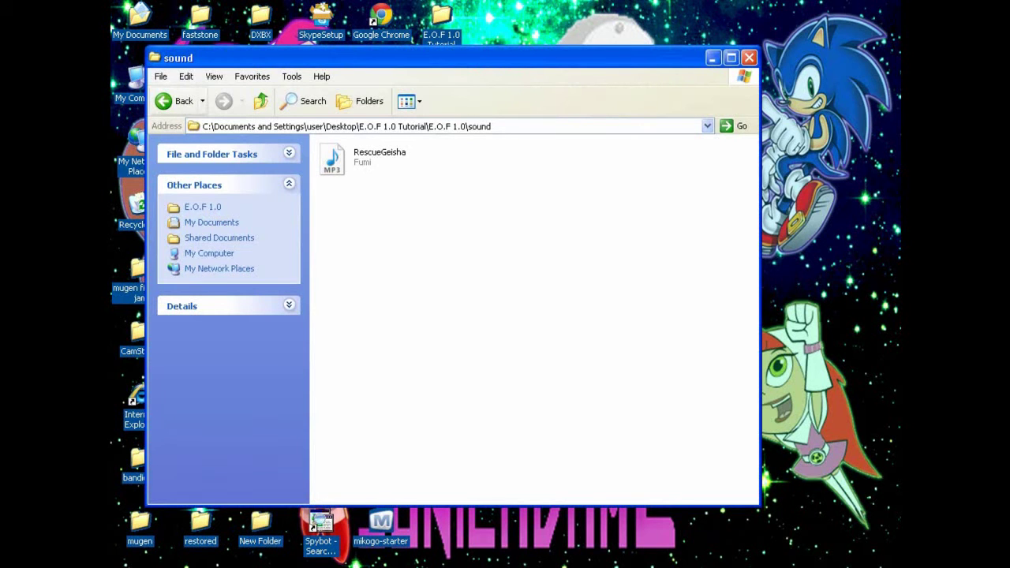
{"action": "left_click", "coordinate": [175, 101]}
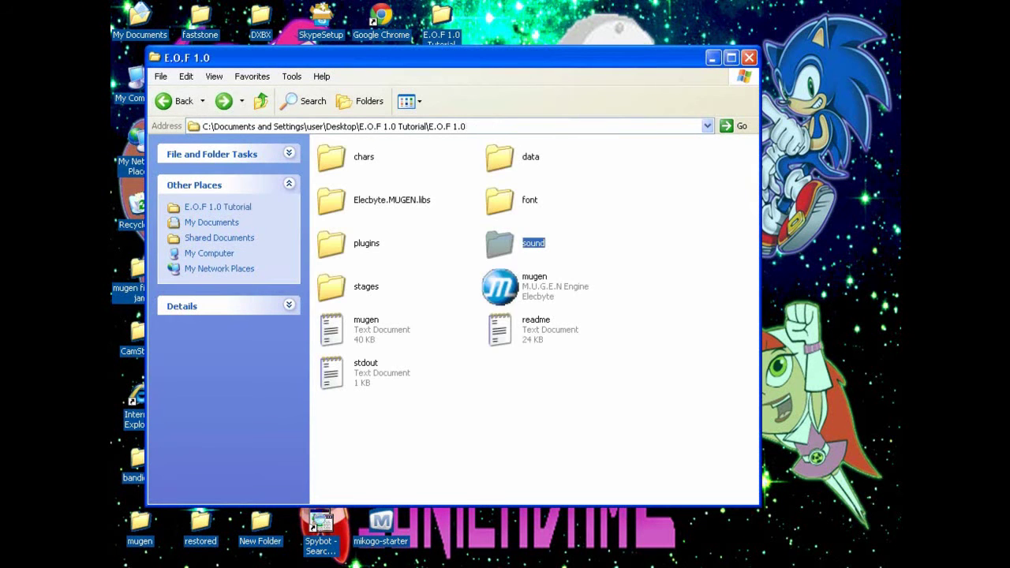
{"action": "double_click", "coordinate": [332, 287]}
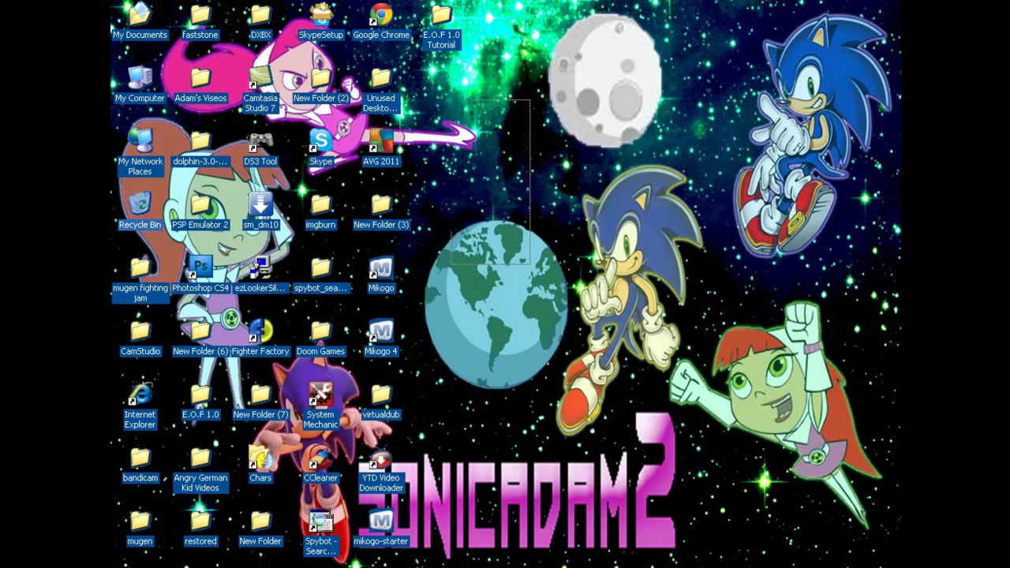
Open the Recycle Bin on the desktop and permanently delete the items in it
{"action": "double_click", "coordinate": [140, 207]}
{"action": "left_click_drag", "start_coordinate": [649, 311], "coordinate": [298, 187]}
{"action": "right_click", "coordinate": [326, 193]}
{"action": "left_click", "coordinate": [344, 242]}
{"action": "key", "text": "Return"}
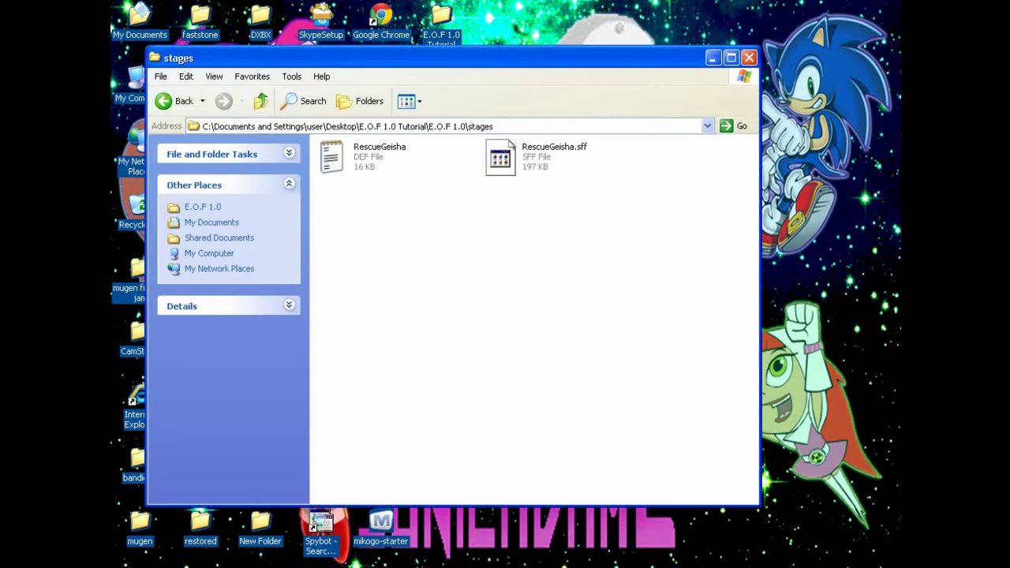
Go back to the E.O.F 1.0 folder, open the data folder and open the select DEF file in Notepad
{"action": "key", "text": "BackSpace"}
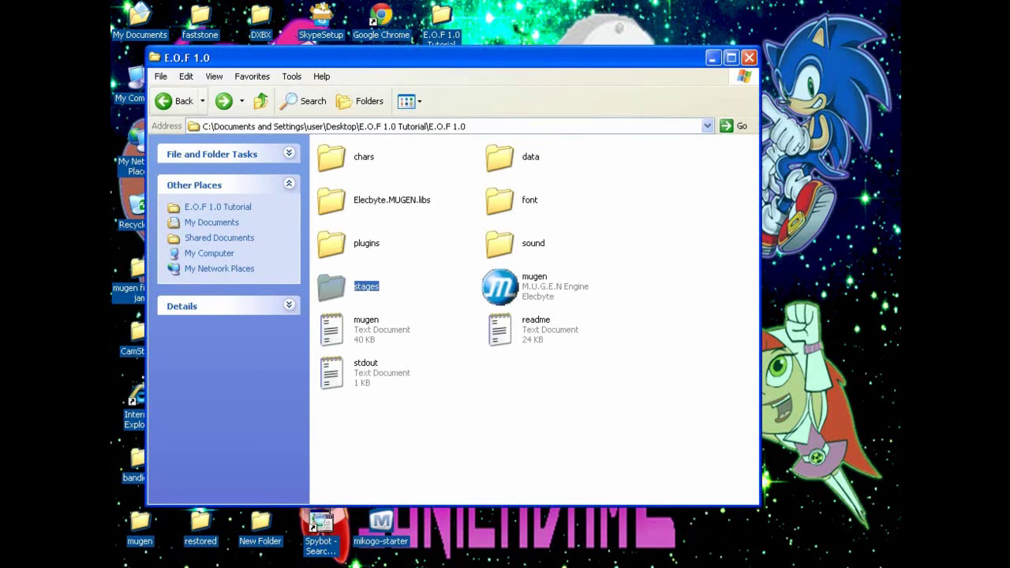
{"action": "key", "text": "d"}
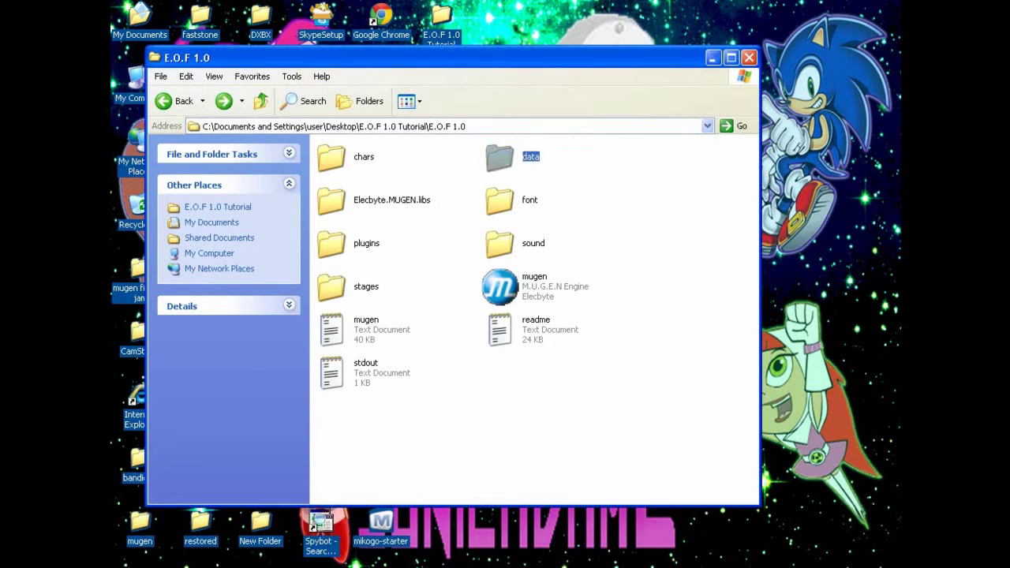
{"action": "key", "text": "Return"}
{"action": "scroll", "coordinate": [532, 316], "scroll_direction": "down", "scroll_amount": 1}
{"action": "scroll", "coordinate": [536, 319], "scroll_direction": "down", "scroll_amount": 3}
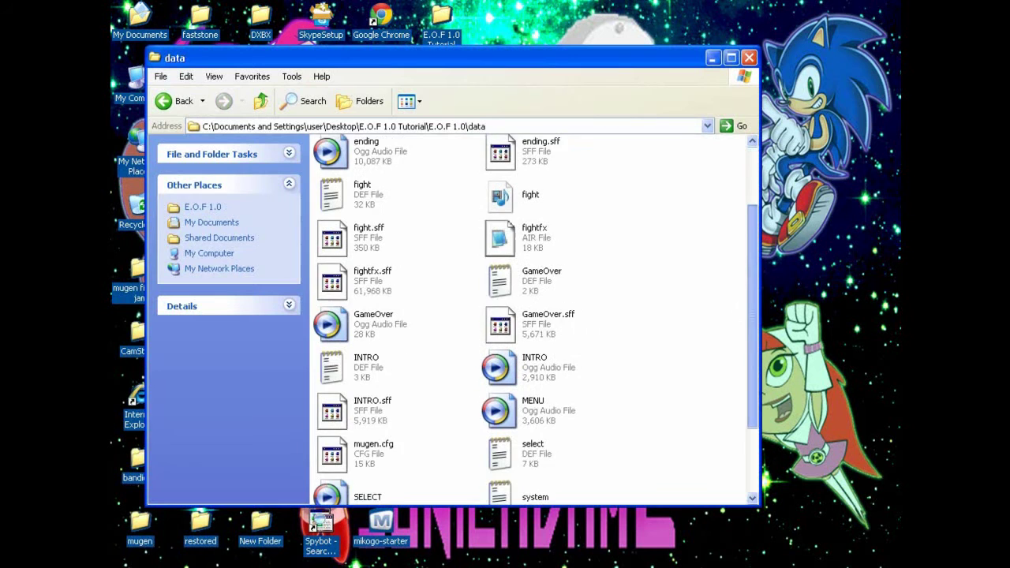
{"action": "key", "text": "s"}
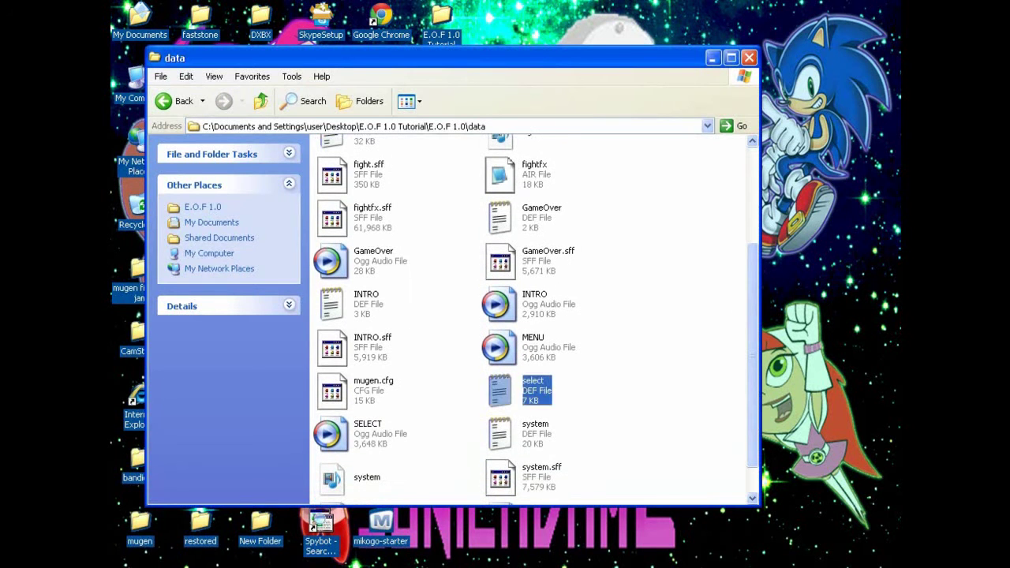
{"action": "key", "text": "Return"}
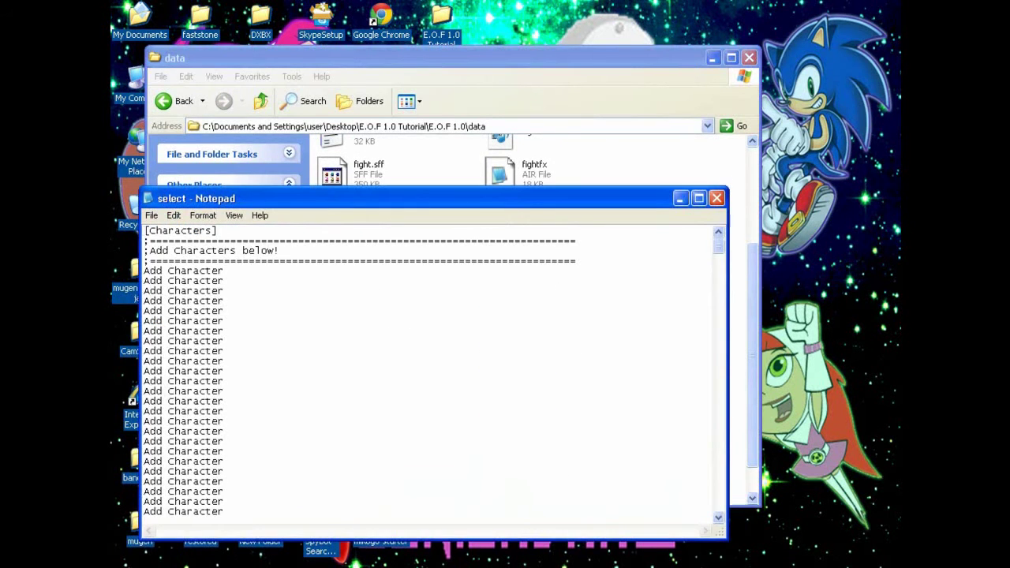
In Windows Explorer, go to the chars folder in E.O.F 1.0 and copy the name of the squall folder
{"action": "left_click", "coordinate": [631, 162]}
{"action": "scroll", "coordinate": [536, 319], "scroll_direction": "up", "scroll_amount": 5}
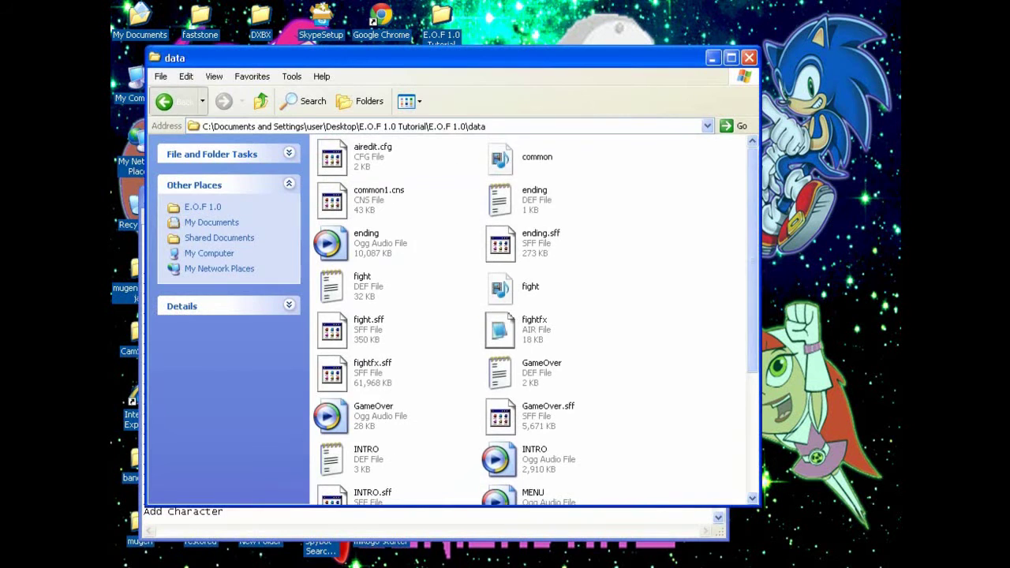
{"action": "left_click", "coordinate": [175, 101]}
{"action": "key", "text": "c"}
{"action": "key", "text": "Return"}
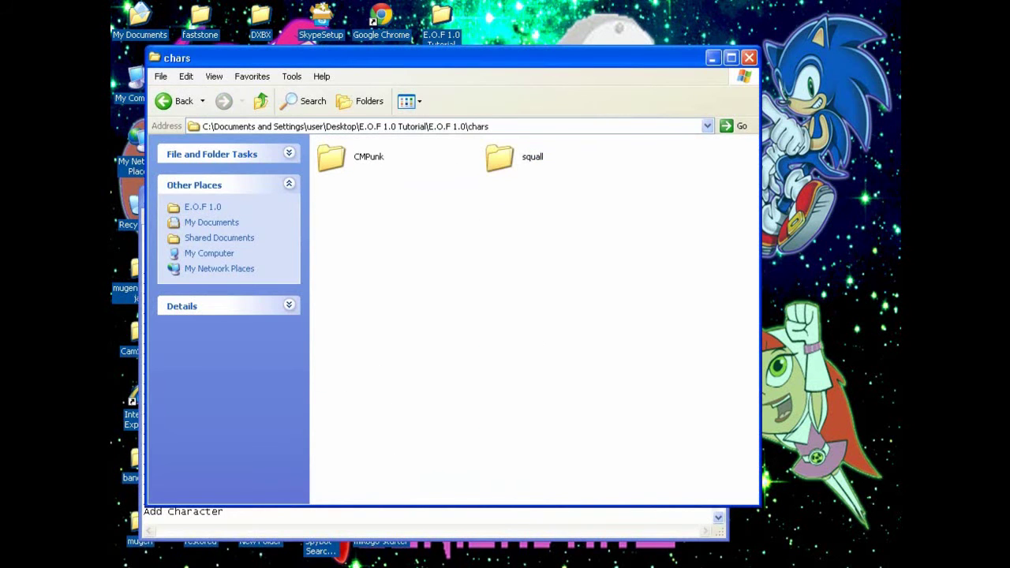
{"action": "right_click", "coordinate": [503, 158]}
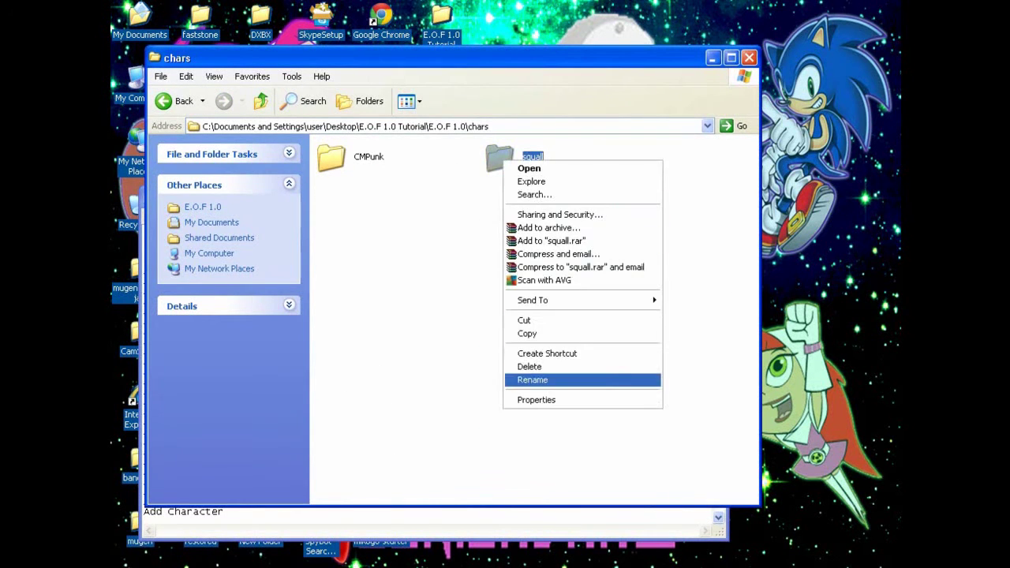
{"action": "left_click", "coordinate": [534, 379]}
{"action": "key", "text": "shift+F10"}
{"action": "key", "text": "Down"}
{"action": "key", "text": "Down"}
{"action": "key", "text": "Down"}
{"action": "key", "text": "Return"}
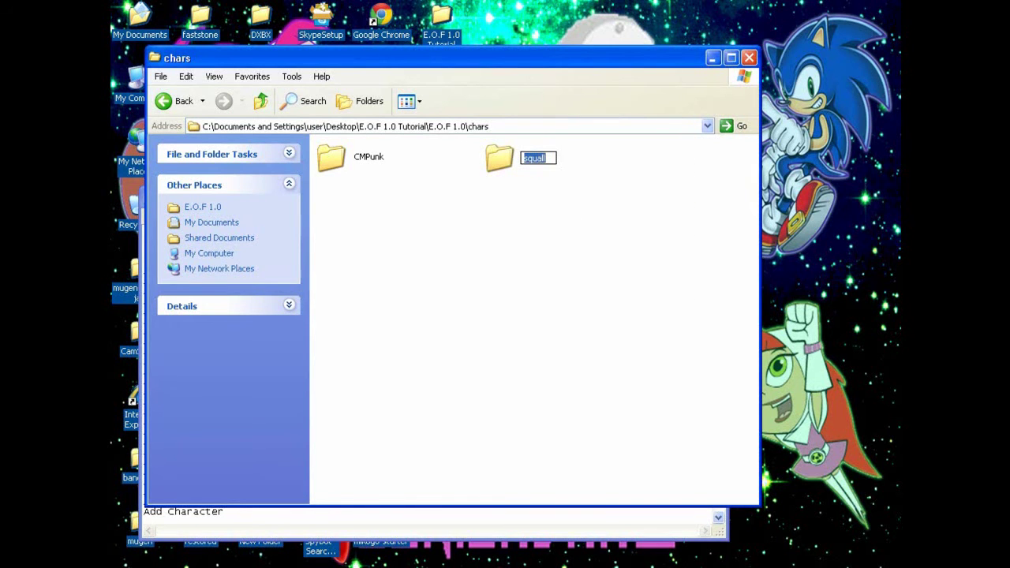
In the select file in Notepad, replace the second Add Character line with the copied name squall
{"action": "left_click", "coordinate": [225, 512]}
{"action": "left_click_drag", "start_coordinate": [224, 280], "coordinate": [143, 281]}
{"action": "key", "text": "shift+F10"}
{"action": "key", "text": "Down"}
{"action": "key", "text": "Down"}
{"action": "key", "text": "Down"}
{"action": "key", "text": "Return"}
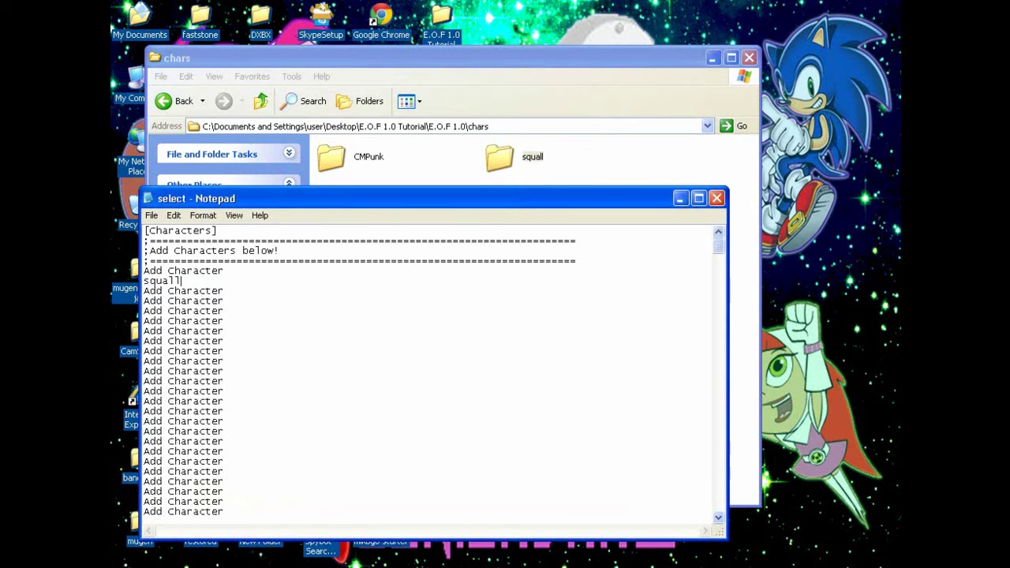
Replace the first Add Character line in the select file with squall
{"action": "key", "text": "Up"}
{"action": "key", "text": "End"}
{"action": "key", "text": "shift+Home"}
{"action": "key", "text": "shift+F10"}
{"action": "key", "text": "Down"}
{"action": "key", "text": "Down"}
{"action": "key", "text": "Down"}
{"action": "key", "text": "Down"}
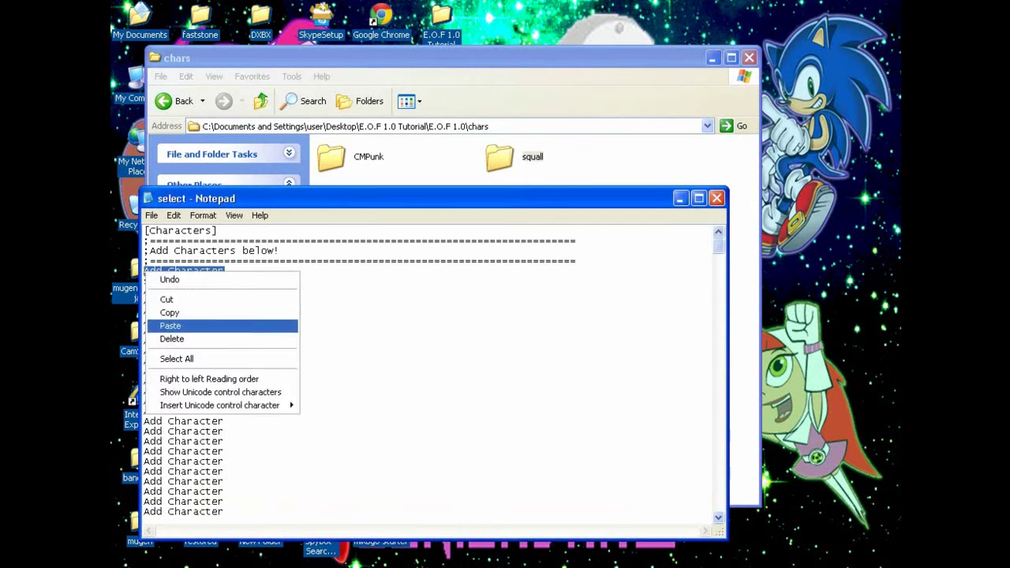
{"action": "key", "text": "Return"}
Switch to the chars folder in Windows Explorer and copy the name of the CMPunk folder
{"action": "key", "text": "alt+Tab"}
{"action": "key", "text": "shift+F10"}
{"action": "key", "text": "Down"}
{"action": "key", "text": "Down"}
{"action": "key", "text": "Down"}
{"action": "key", "text": "Down"}
{"action": "key", "text": "Down"}
{"action": "key", "text": "Down"}
{"action": "key", "text": "Down"}
{"action": "key", "text": "Down"}
{"action": "key", "text": "Down"}
{"action": "key", "text": "Down"}
{"action": "key", "text": "Down"}
{"action": "key", "text": "Down"}
{"action": "key", "text": "Down"}
{"action": "key", "text": "Down"}
{"action": "key", "text": "Down"}
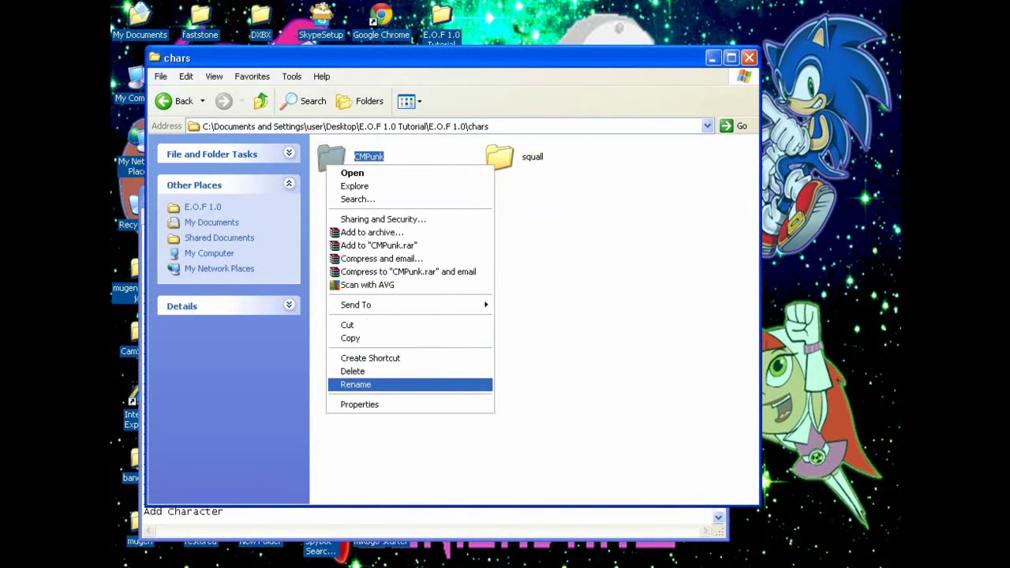
{"action": "key", "text": "Return"}
{"action": "key", "text": "shift+F10"}
{"action": "key", "text": "Down"}
{"action": "key", "text": "Down"}
{"action": "key", "text": "Return"}
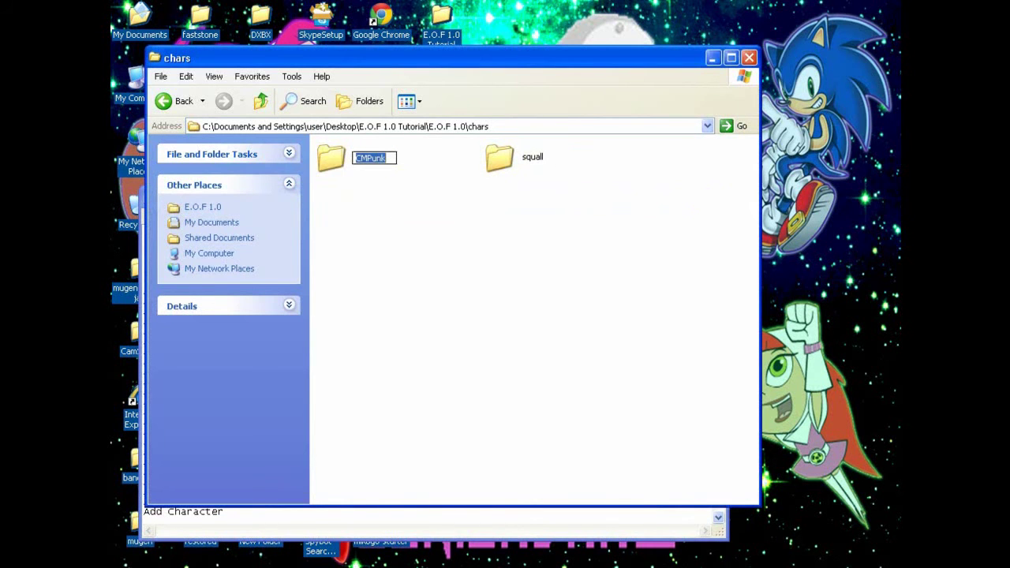
In the select file in Notepad, replace the second character line with the copied name CMPunk
{"action": "key", "text": "alt+Tab"}
{"action": "key", "text": "shift+Left"}
{"action": "key", "text": "shift+Left"}
{"action": "key", "text": "shift+Left"}
{"action": "key", "text": "shift+Left"}
{"action": "key", "text": "shift+Left"}
{"action": "key", "text": "shift+Left"}
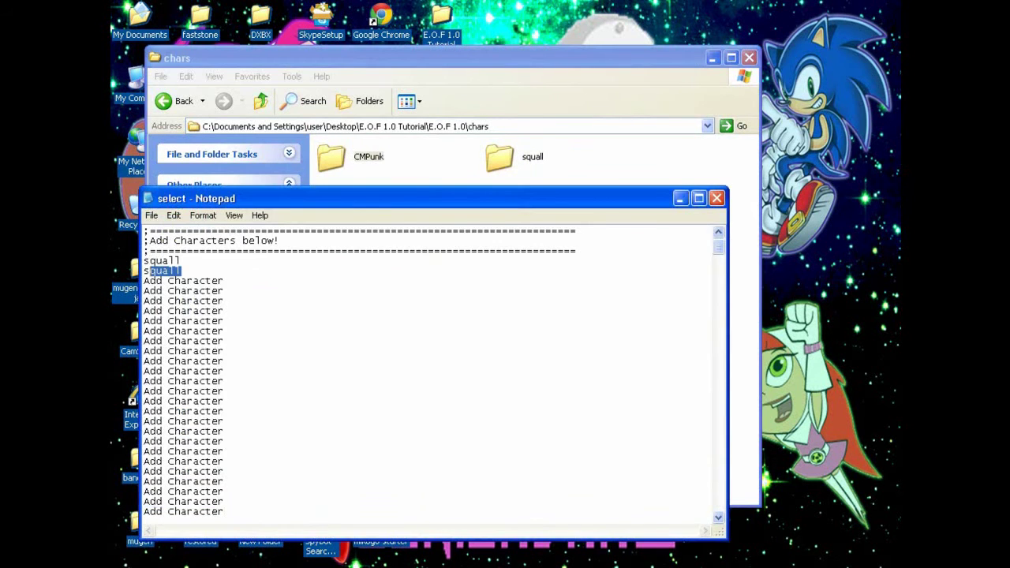
{"action": "key", "text": "ctrl+v"}
{"action": "scroll", "coordinate": [430, 371], "scroll_direction": "up", "scroll_amount": 1}
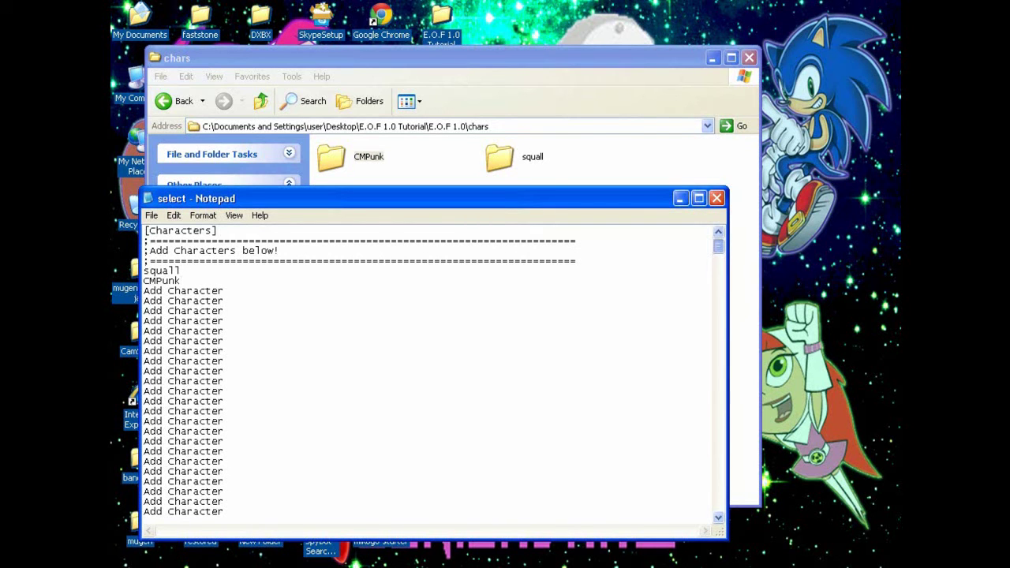
In Windows Explorer, open the stages folder in E.O.F 1.0 and copy the name of the RescueGeisha DEF file for the ExtraStages section
{"action": "scroll", "coordinate": [430, 371], "scroll_direction": "down", "scroll_amount": 10}
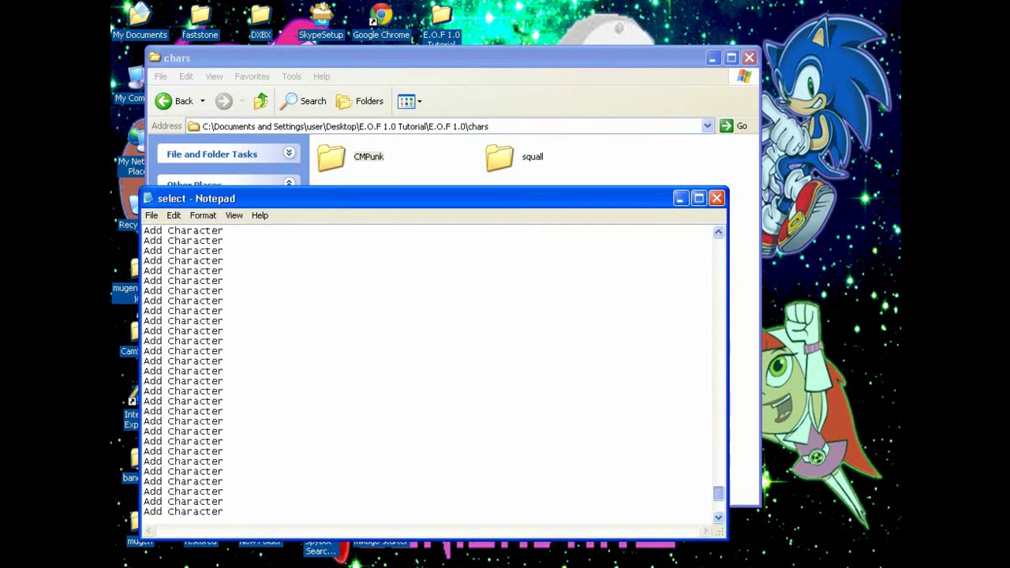
{"action": "scroll", "coordinate": [430, 371], "scroll_direction": "down", "scroll_amount": 5}
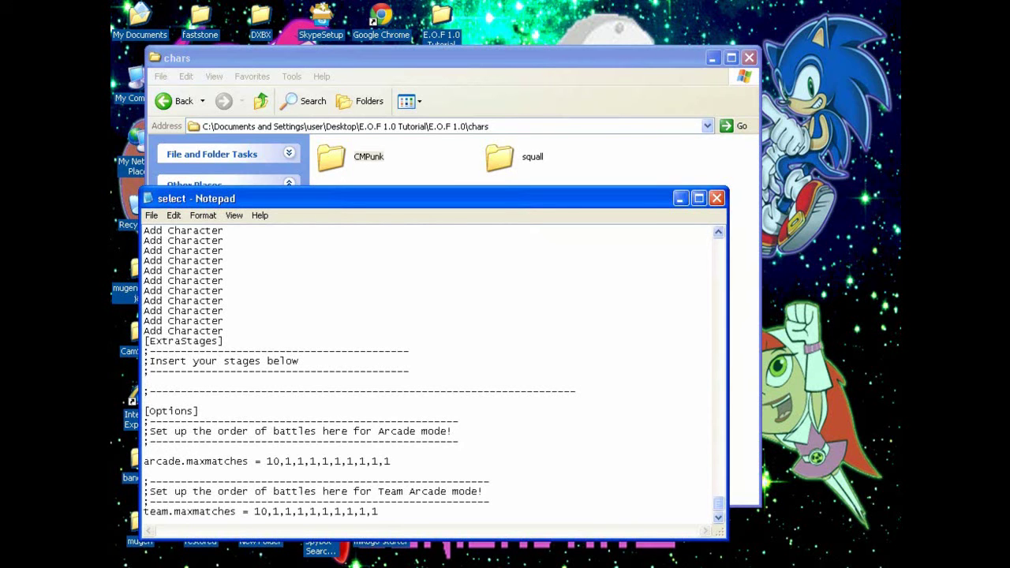
{"action": "left_click", "coordinate": [432, 169]}
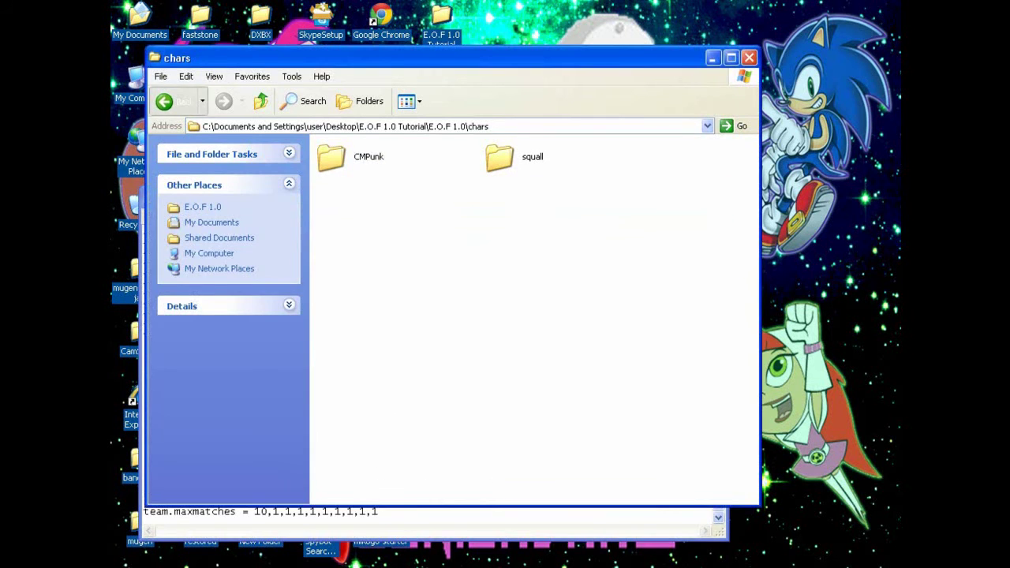
{"action": "left_click", "coordinate": [175, 101]}
{"action": "double_click", "coordinate": [333, 288]}
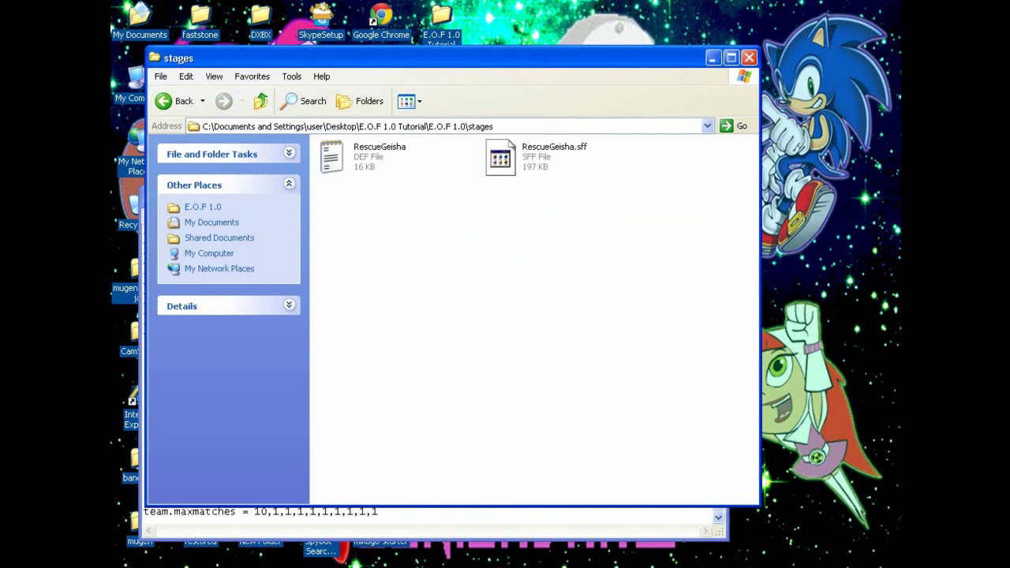
{"action": "left_click", "coordinate": [368, 162]}
{"action": "right_click", "coordinate": [368, 164]}
{"action": "left_click", "coordinate": [387, 374]}
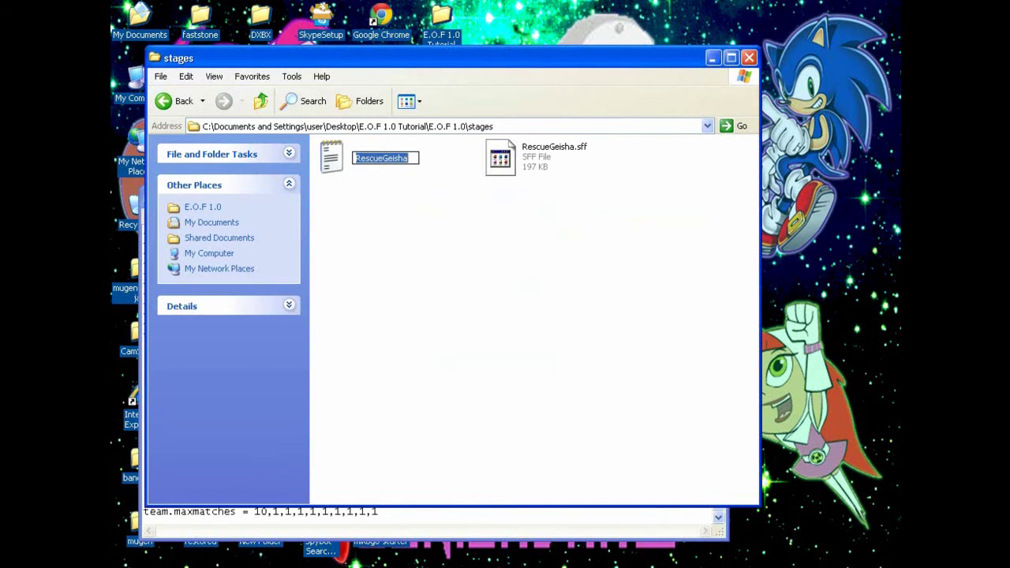
{"action": "right_click", "coordinate": [386, 160]}
{"action": "left_click", "coordinate": [410, 201]}
{"action": "left_click", "coordinate": [310, 512]}
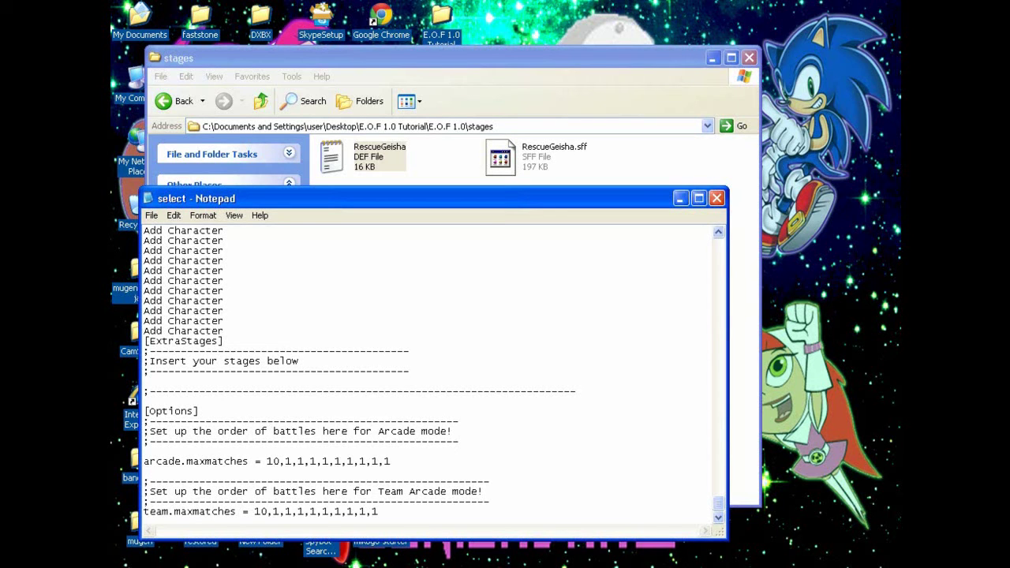
In the ExtraStages section of the select file, add the line stages/RescueGeisha.def under the "Insert your stages below" comment
{"action": "left_click", "coordinate": [409, 371]}
{"action": "key", "text": "Return"}
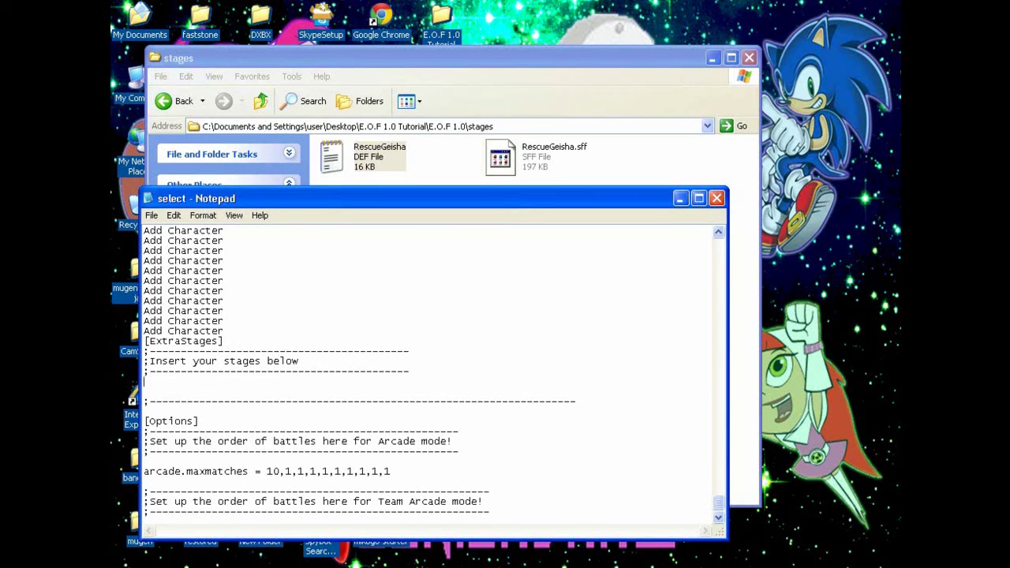
{"action": "type", "text": "stages/"}
{"action": "key", "text": "ctrl+v"}
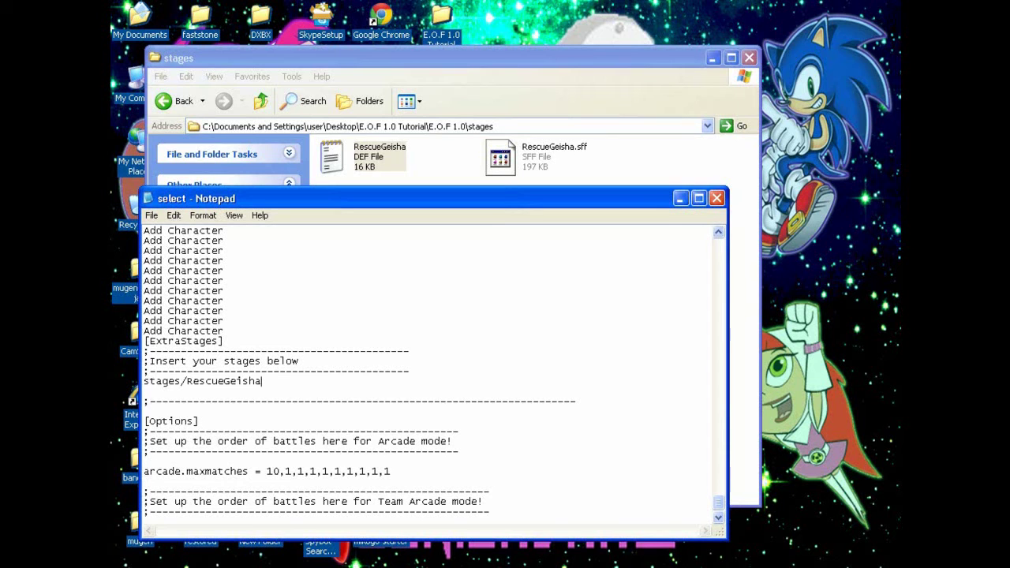
{"action": "type", "text": ".def"}
{"action": "mouse_move", "coordinate": [718, 502]}
{"action": "left_mouse_down"}
{"action": "mouse_move", "coordinate": [718, 244]}
{"action": "mouse_move", "coordinate": [718, 500]}
{"action": "left_mouse_up"}
{"action": "scroll", "coordinate": [426, 371], "scroll_direction": "down", "scroll_amount": 2}
{"action": "scroll", "coordinate": [427, 370], "scroll_direction": "up", "scroll_amount": 10}
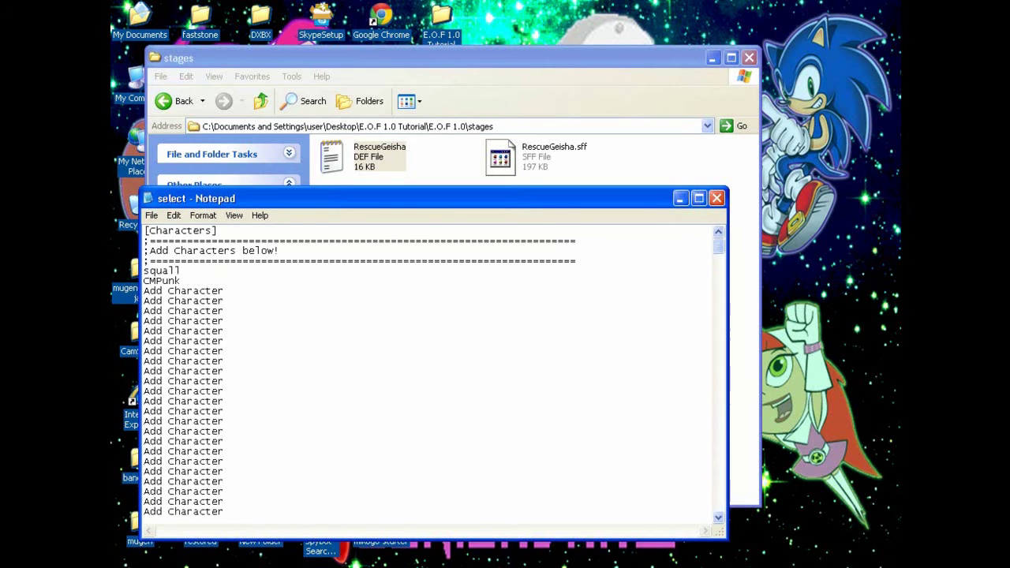
Save and close the select file, and go back to the E.O.F 1.0 folder in Windows Explorer
{"action": "left_click", "coordinate": [151, 216]}
{"action": "left_click", "coordinate": [166, 257]}
{"action": "left_click", "coordinate": [716, 198]}
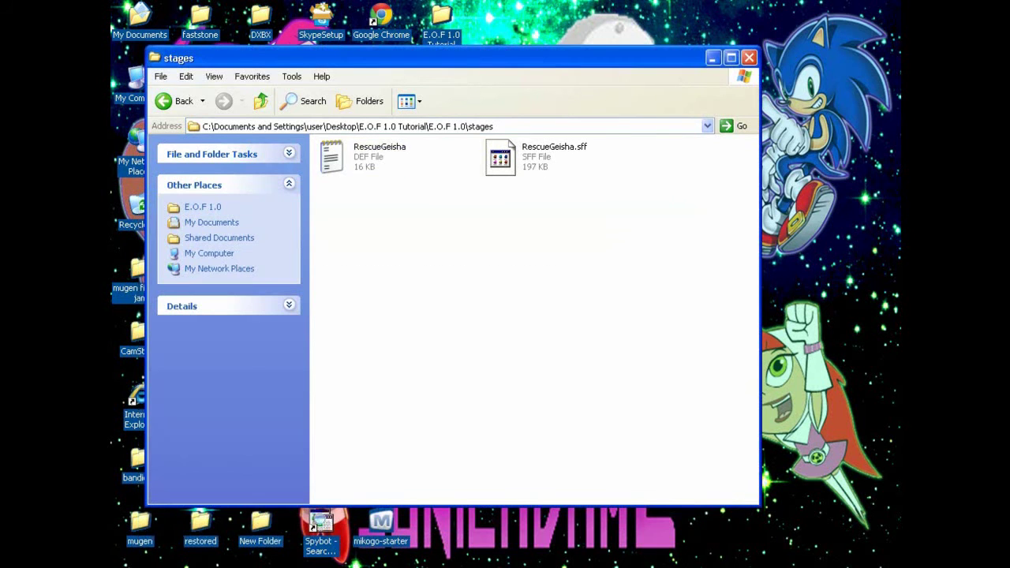
{"action": "left_click", "coordinate": [175, 101]}
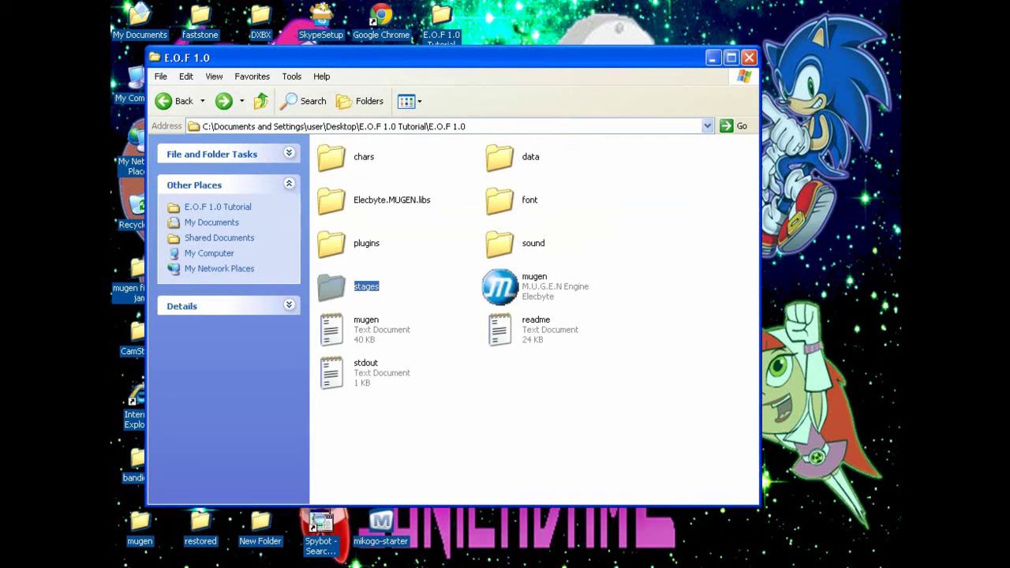
Launch the mugen engine from the E.O.F 1.0 folder, go past the title screen and enter Watch mode
{"action": "left_click", "coordinate": [502, 288]}
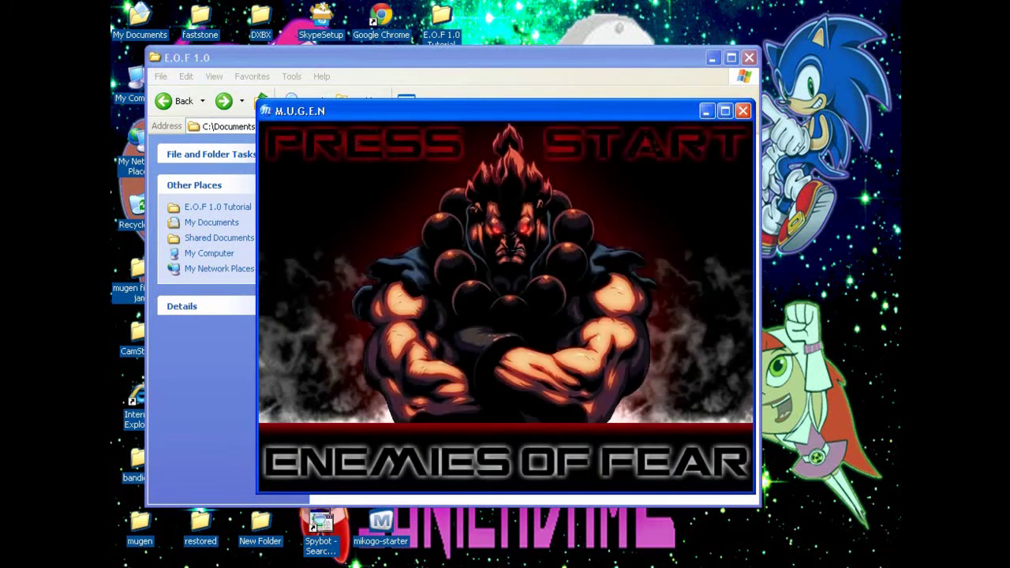
{"action": "key", "text": "Return"}
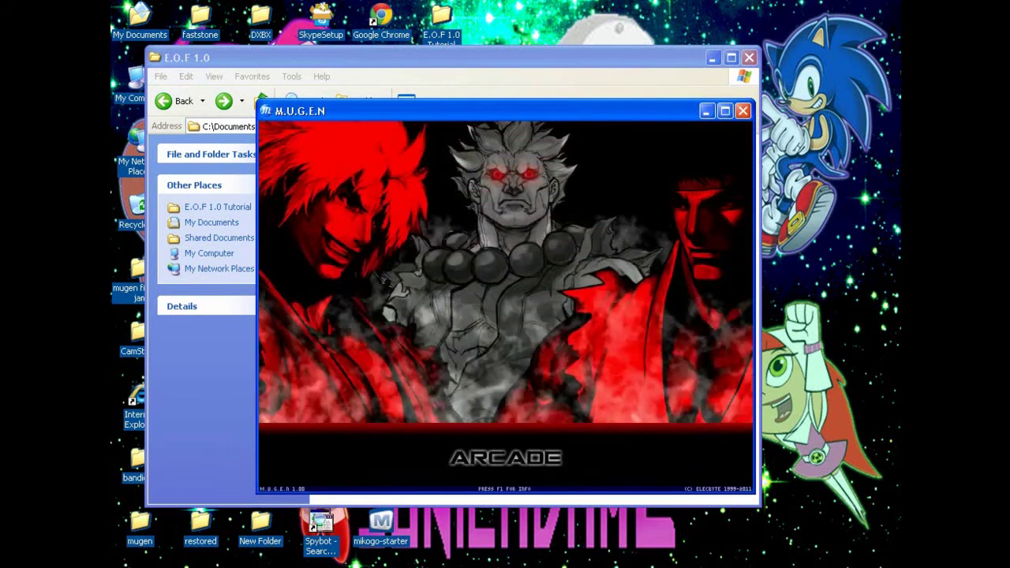
{"action": "key", "text": "Down"}
{"action": "key", "text": "Down"}
{"action": "key", "text": "Down"}
{"action": "key", "text": "Down"}
{"action": "key", "text": "Down"}
{"action": "key", "text": "Down"}
{"action": "key", "text": "Down"}
{"action": "key", "text": "Down"}
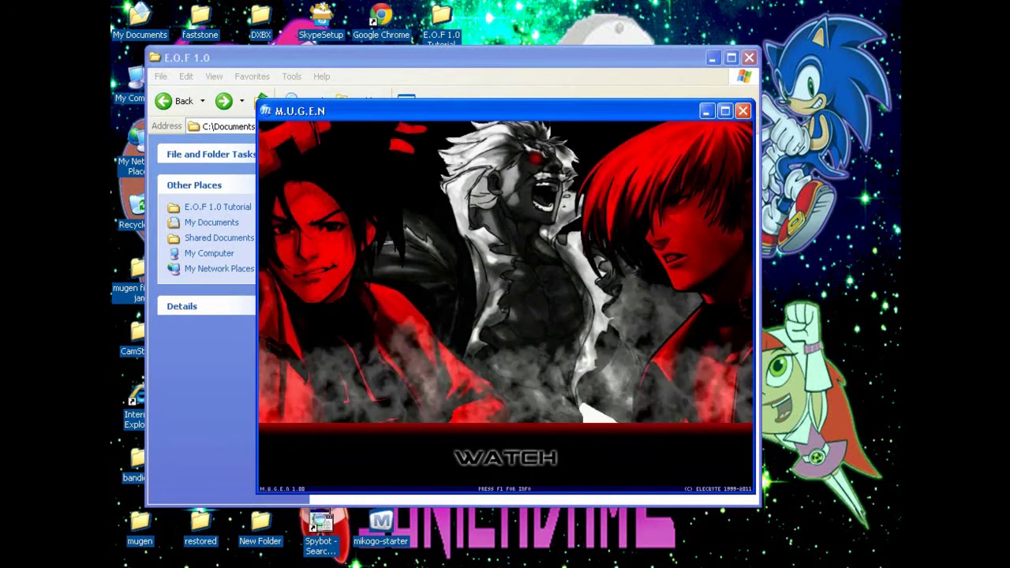
{"action": "key", "text": "Down"}
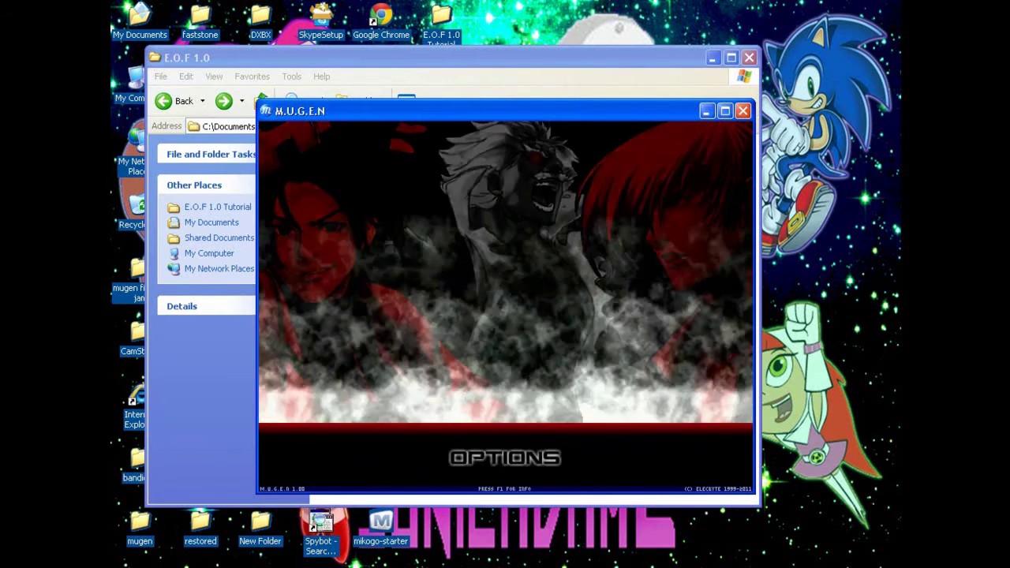
{"action": "key", "text": "Up"}
{"action": "key", "text": "Return"}
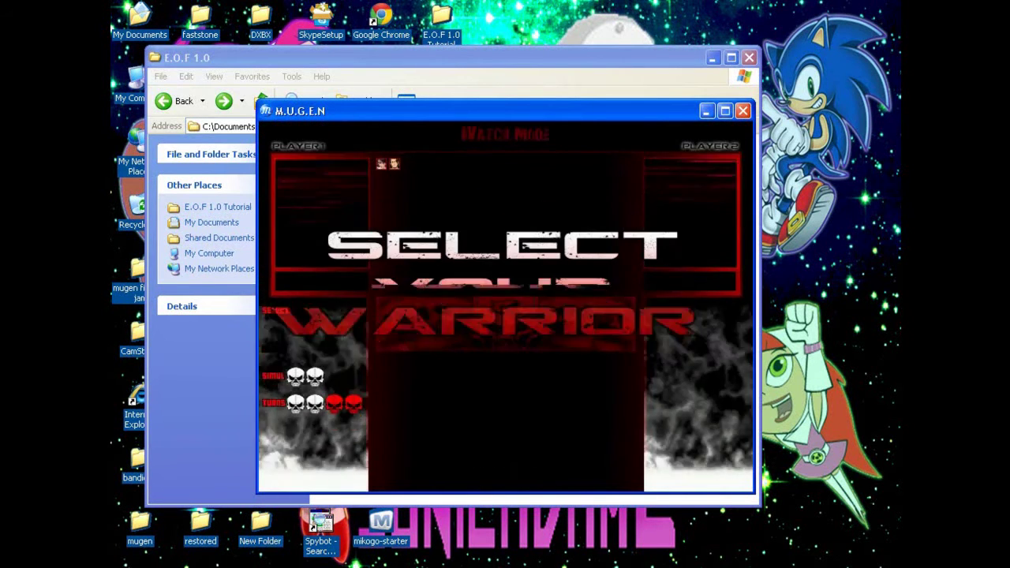
Set up a Watch mode match with Squall Leonhart as player 1 against CM Punk on the Rescue Geisha stage, and start it
{"action": "key", "text": "Return"}
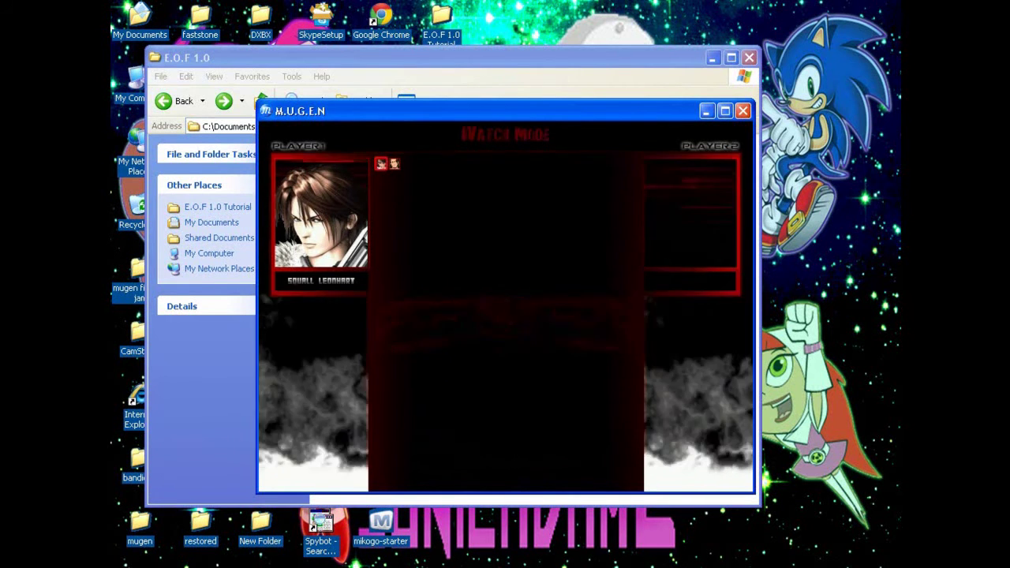
{"action": "key", "text": "Return"}
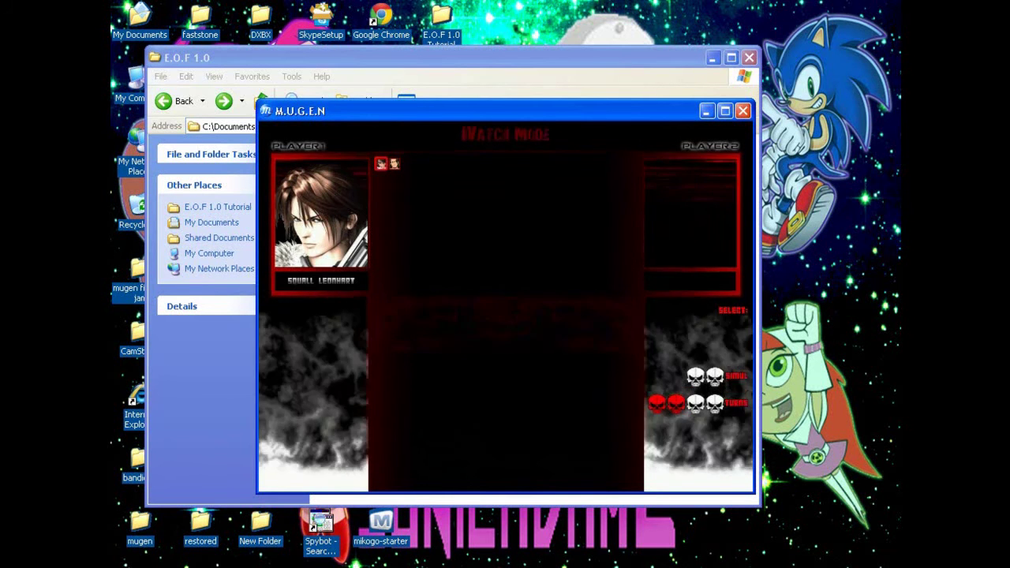
{"action": "key", "text": "Left"}
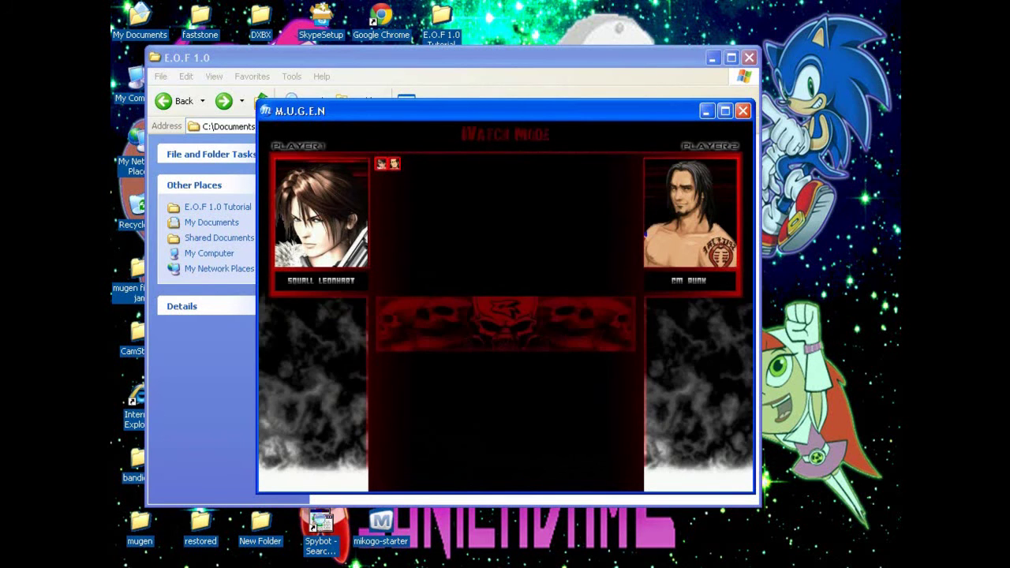
{"action": "key", "text": "Return"}
{"action": "key", "text": "Right"}
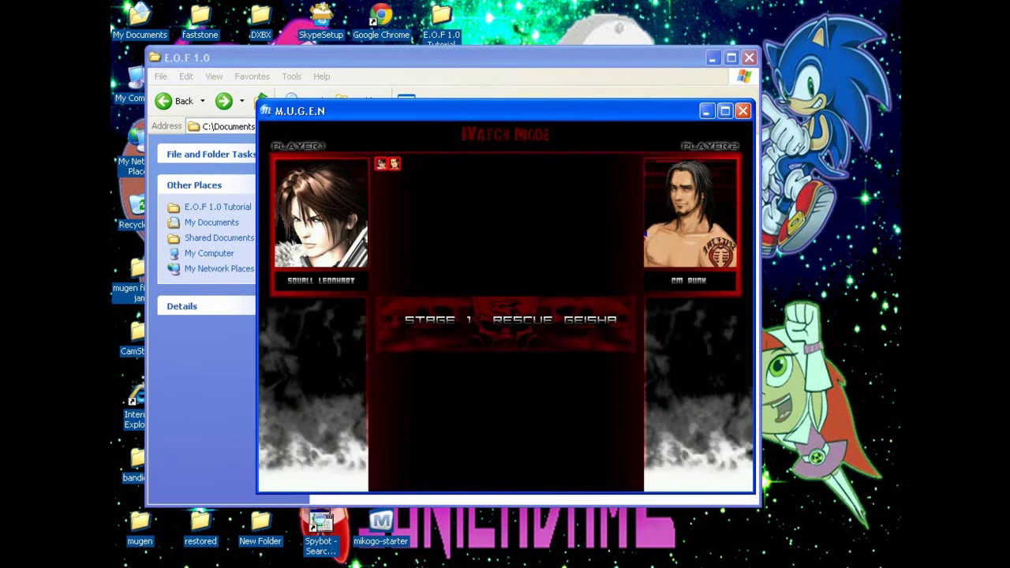
{"action": "key", "text": "Return"}
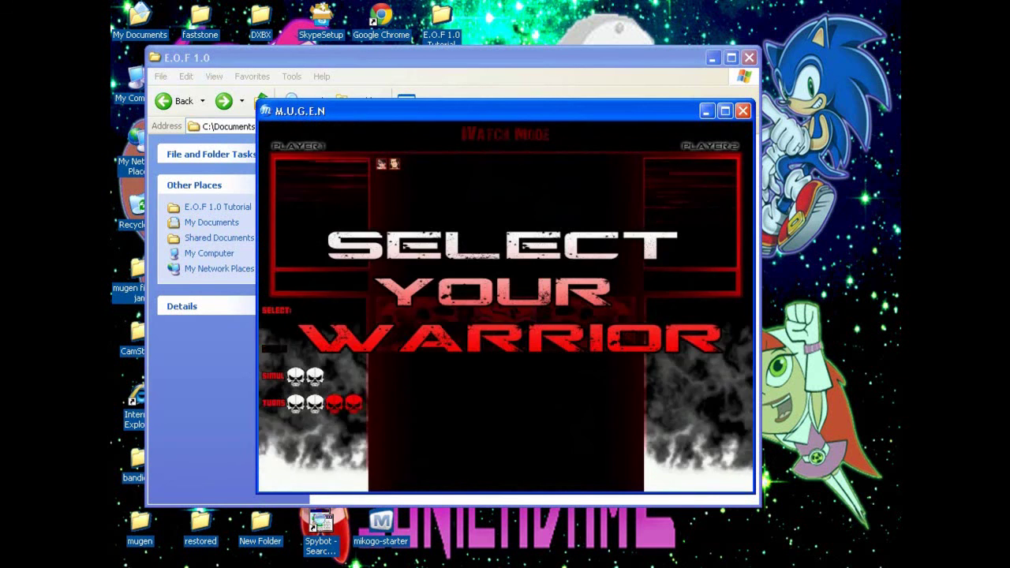
Exit the MUGEN game and close the E.O.F 1.0 folder window
{"action": "key", "text": "Escape"}
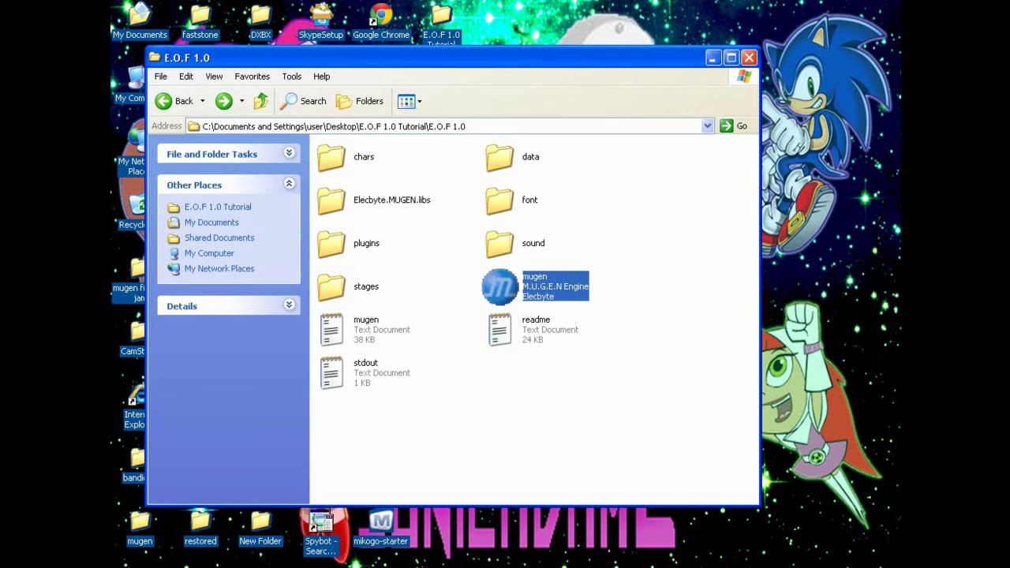
{"action": "left_click", "coordinate": [749, 56]}
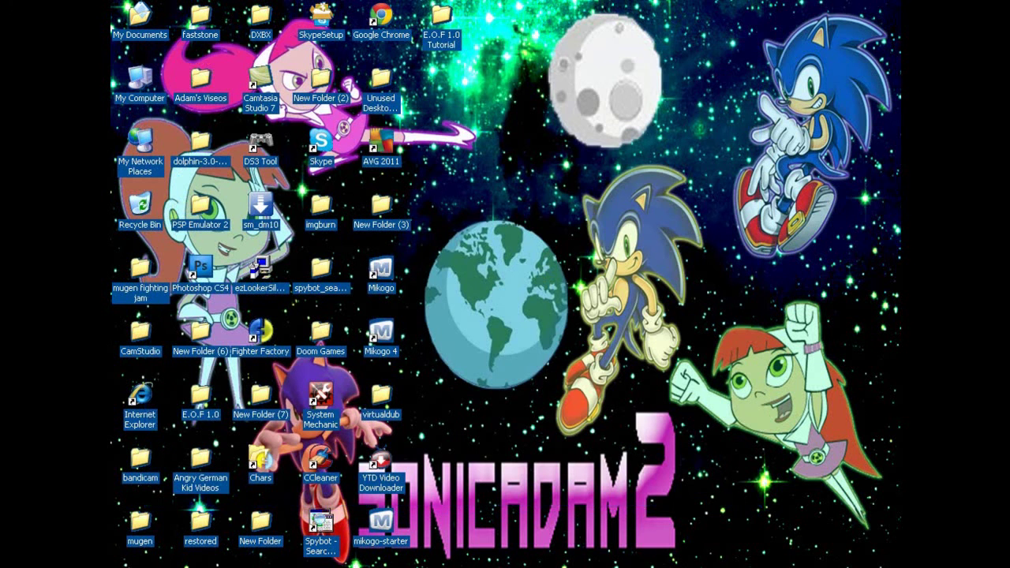